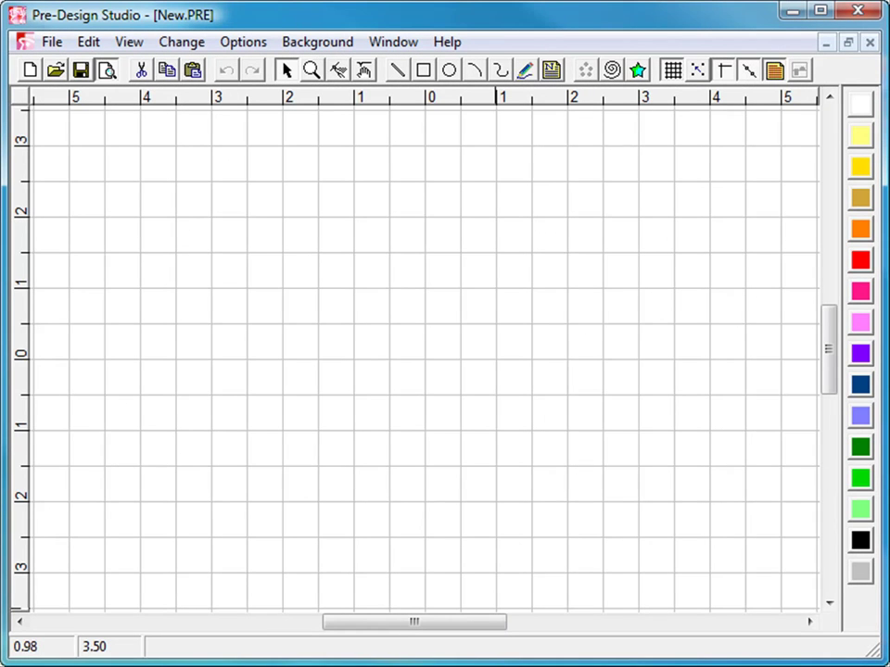
In Border Maker, chain four featherborder shapes at height 4, totalling 34.38 inches wide
{"action": "left_click", "coordinate": [637, 70]}
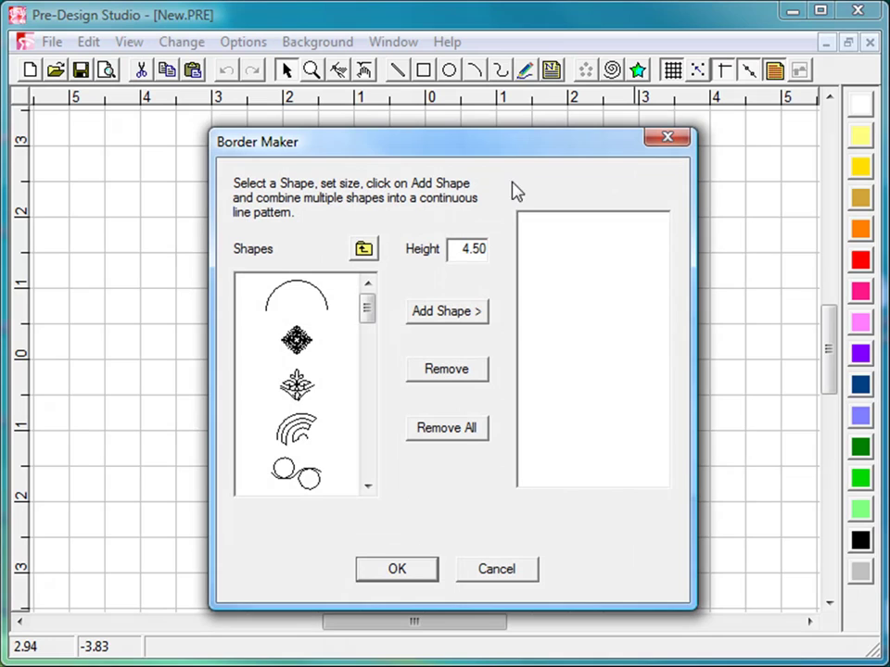
{"action": "left_click", "coordinate": [364, 433]}
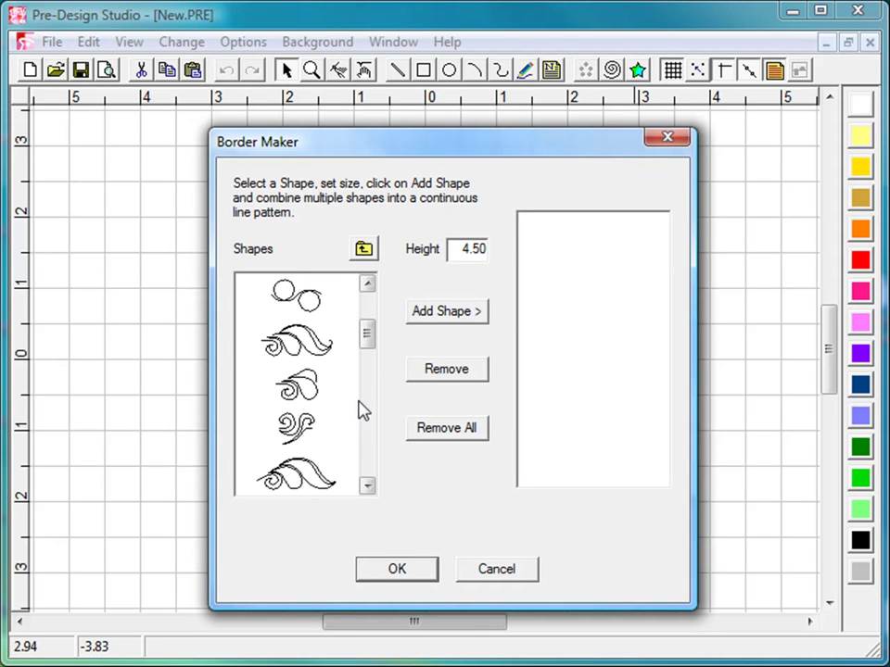
{"action": "left_click", "coordinate": [296, 340]}
{"action": "left_click_drag", "start_coordinate": [454, 248], "coordinate": [552, 257]}
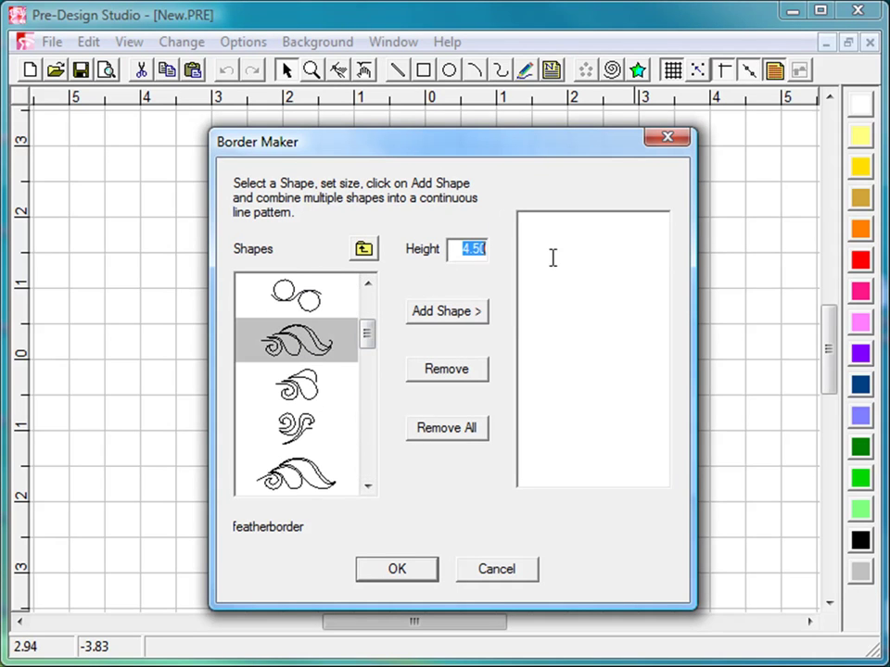
{"action": "type", "text": "4"}
{"action": "left_click", "coordinate": [454, 317]}
{"action": "left_click", "coordinate": [452, 317]}
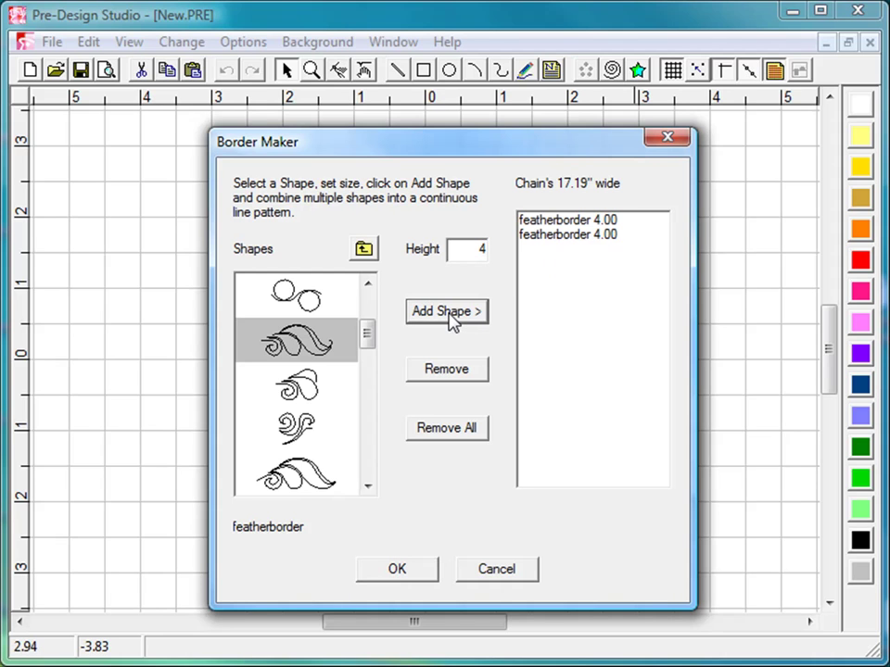
{"action": "left_click", "coordinate": [452, 318]}
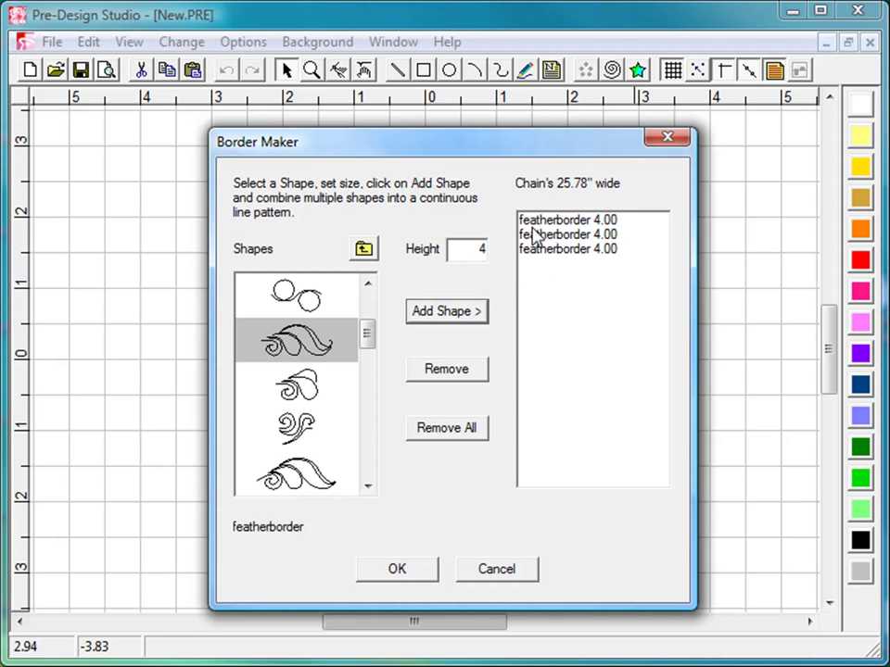
{"action": "left_click", "coordinate": [456, 316]}
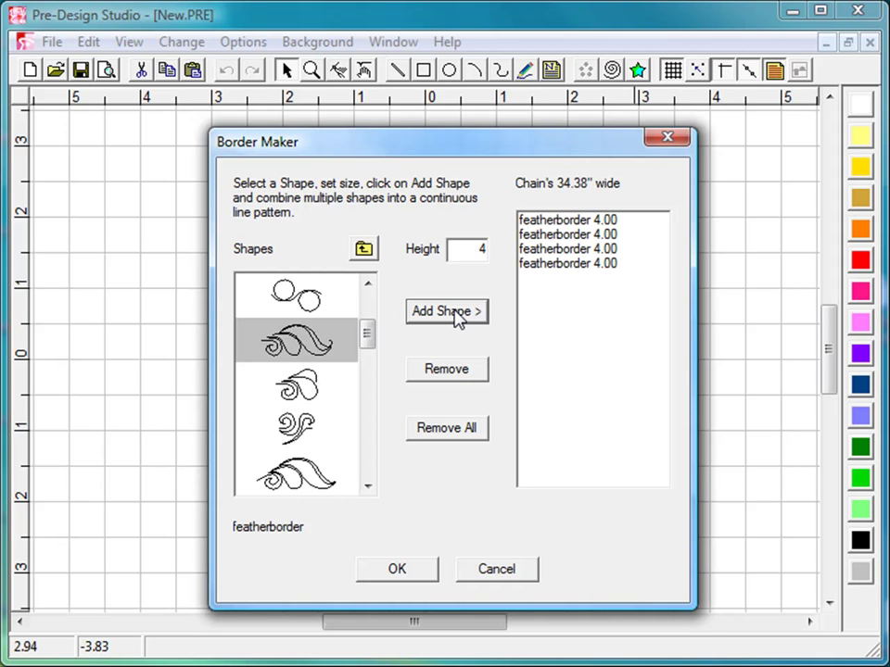
Place the four-feather border on the page and duplicate it with Ctrl+D
{"action": "left_click", "coordinate": [426, 574]}
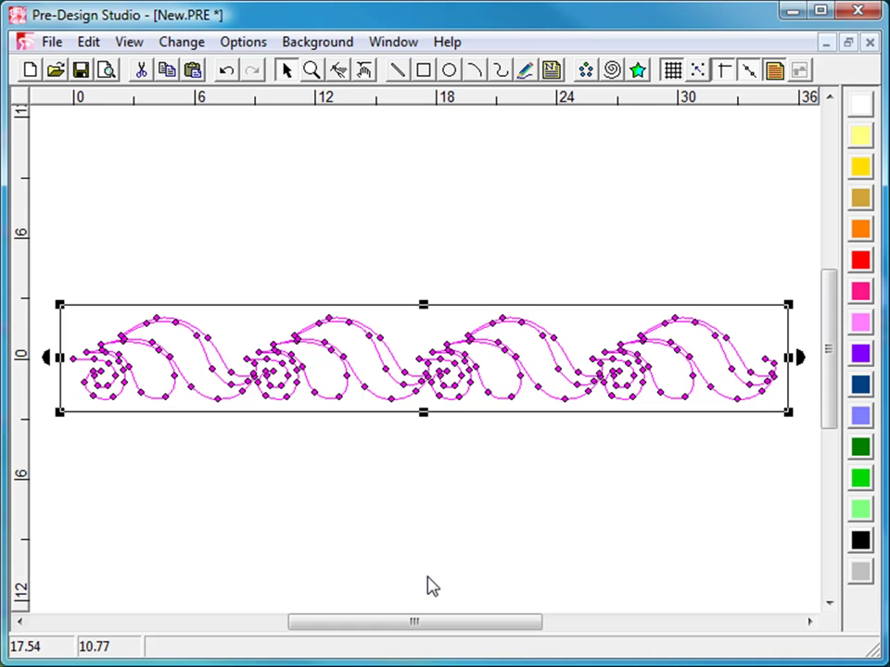
{"action": "scroll", "coordinate": [832, 348], "scroll_direction": "up", "scroll_amount": 1}
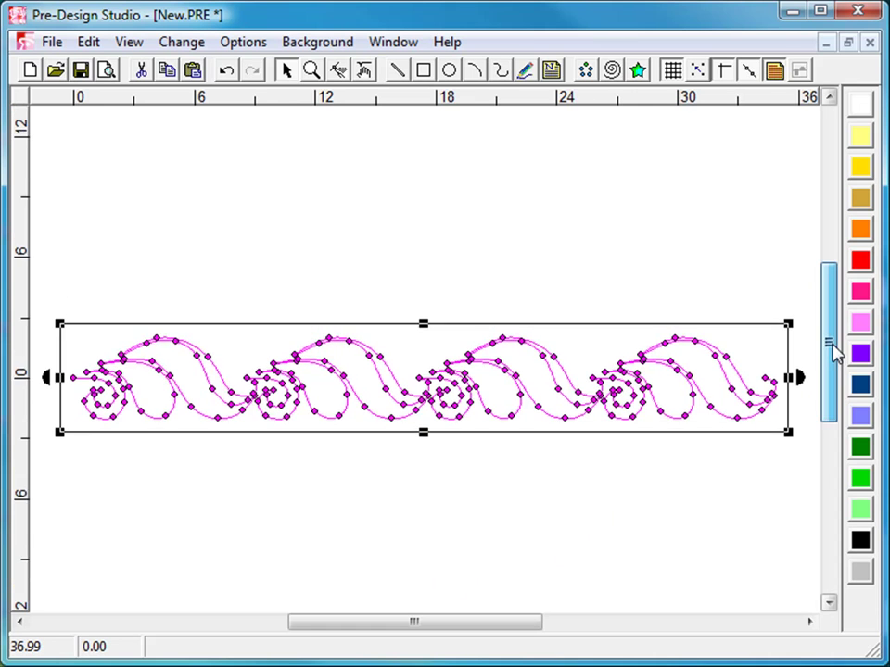
{"action": "left_click_drag", "start_coordinate": [832, 348], "coordinate": [830, 303]}
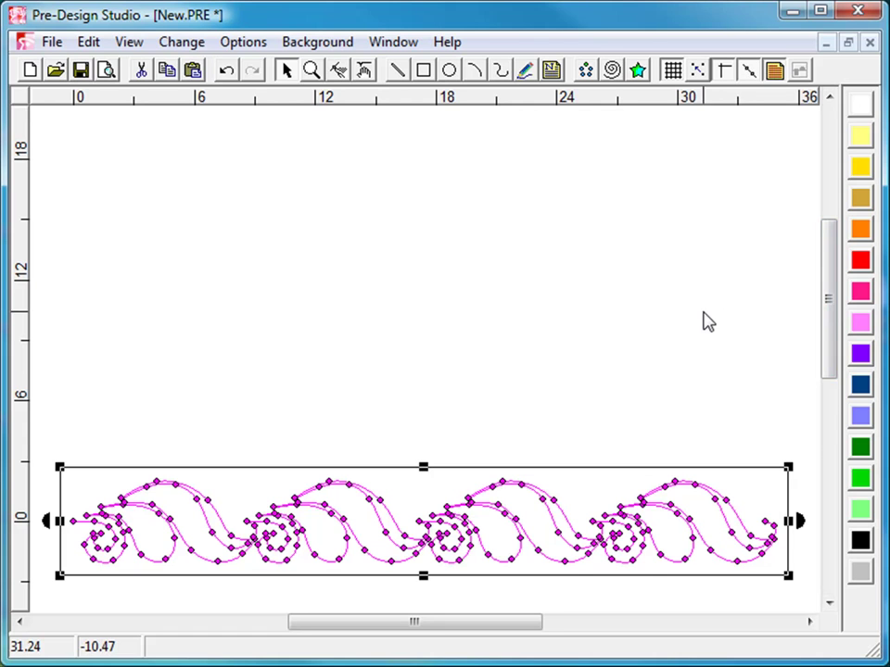
{"action": "key", "text": "ctrl+d"}
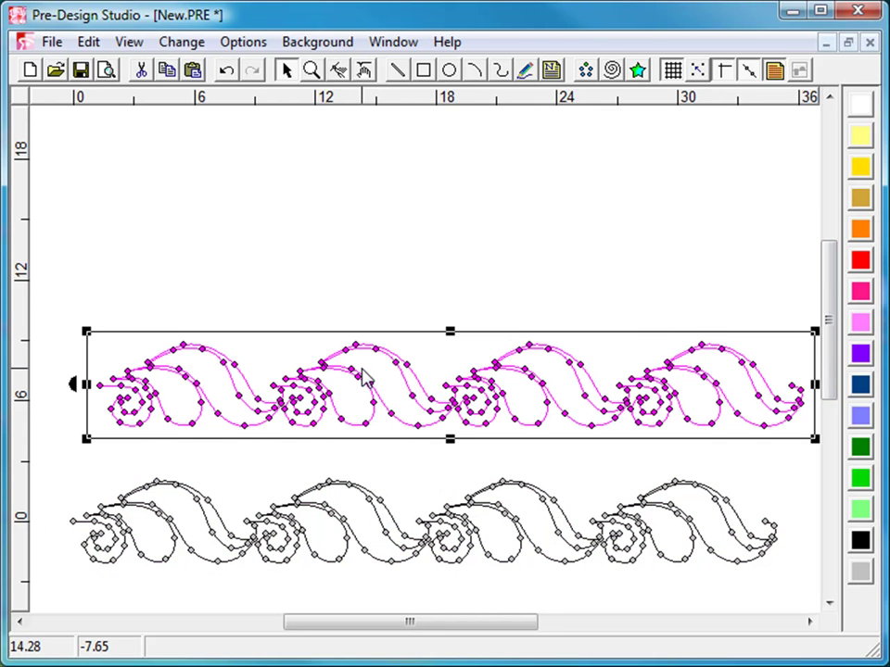
Flip the duplicate border upside down and drag it down-right to nest into the original
{"action": "left_click", "coordinate": [190, 44]}
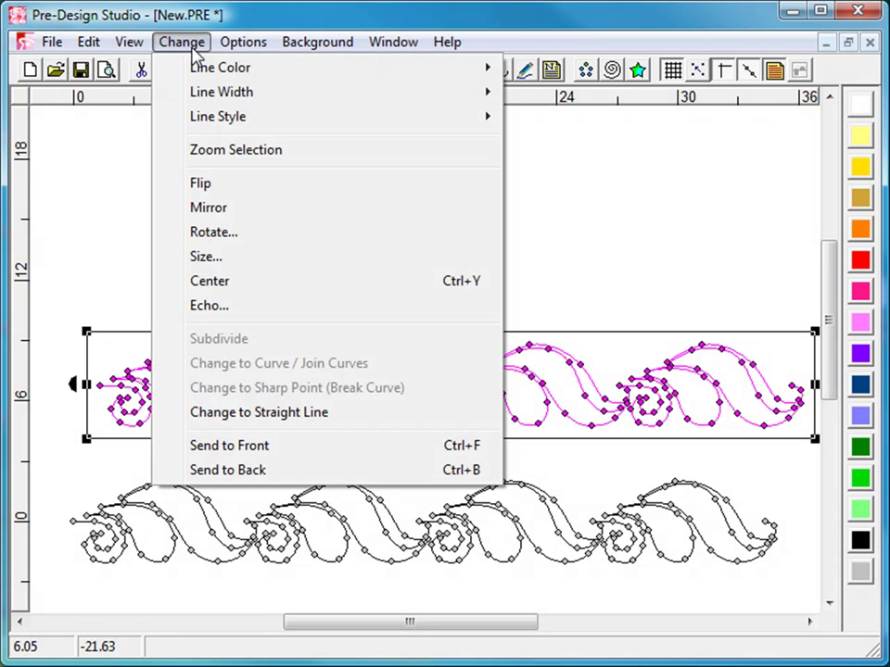
{"action": "left_click", "coordinate": [203, 184]}
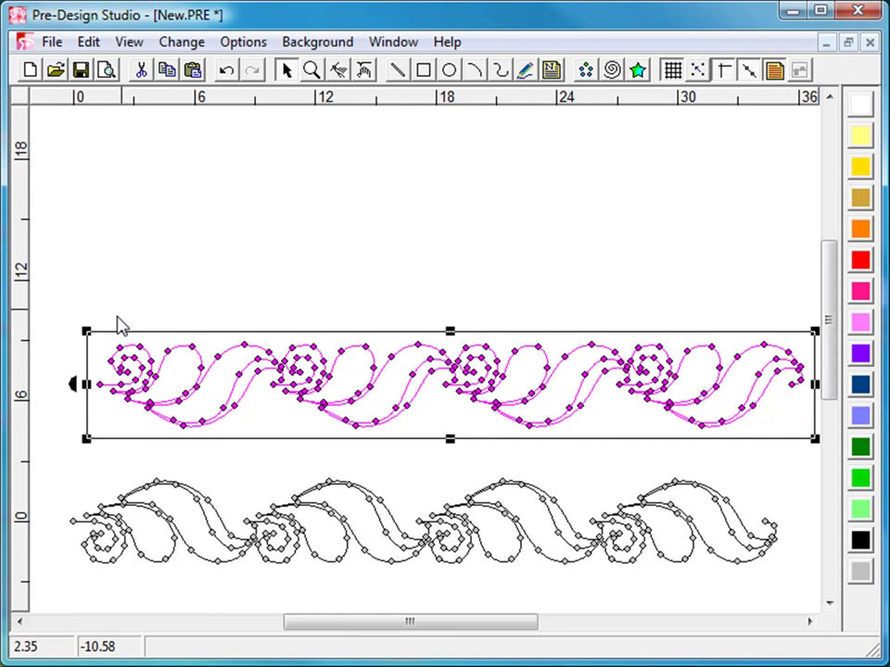
{"action": "left_click_drag", "start_coordinate": [103, 383], "coordinate": [163, 468]}
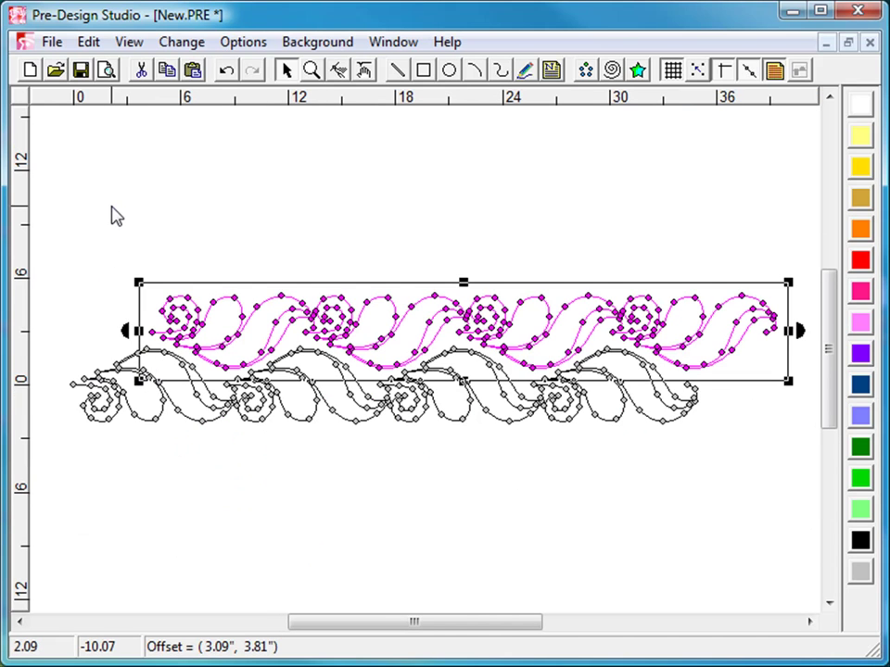
Deselect the combined border and zoom in on its left end
{"action": "left_click", "coordinate": [111, 213]}
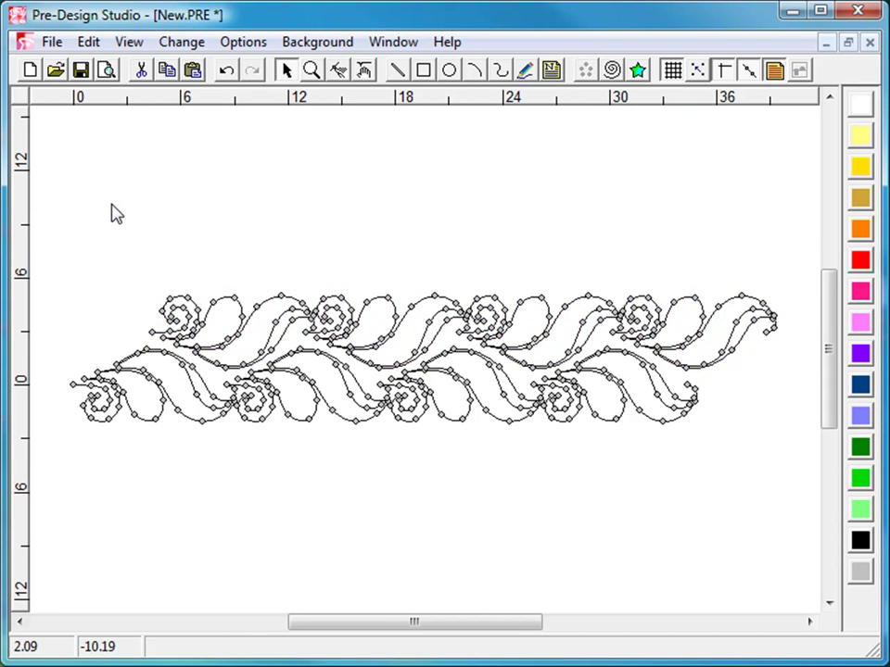
{"action": "scroll", "coordinate": [422, 370], "scroll_direction": "up", "scroll_amount": 2}
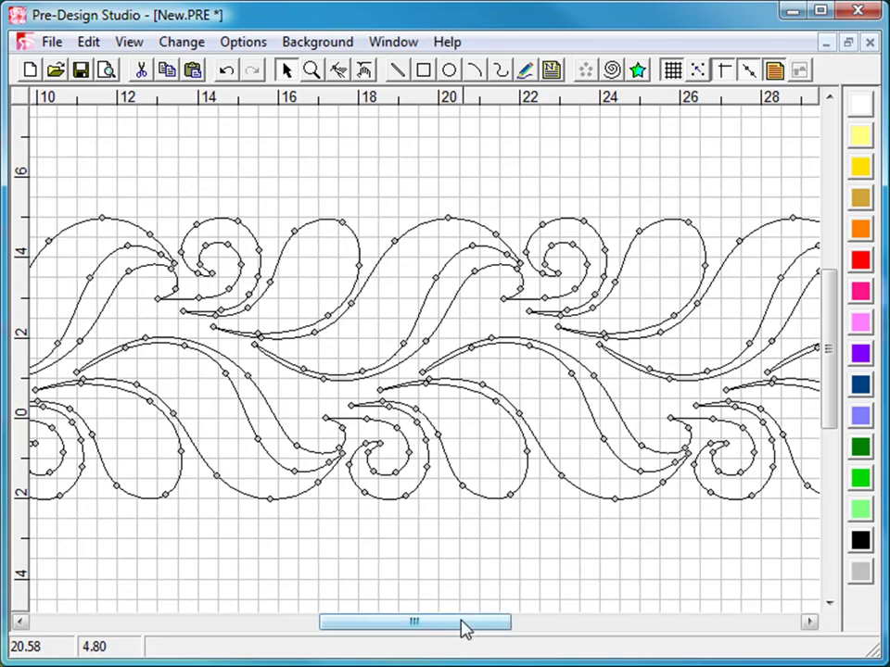
{"action": "left_click_drag", "start_coordinate": [464, 629], "coordinate": [320, 624]}
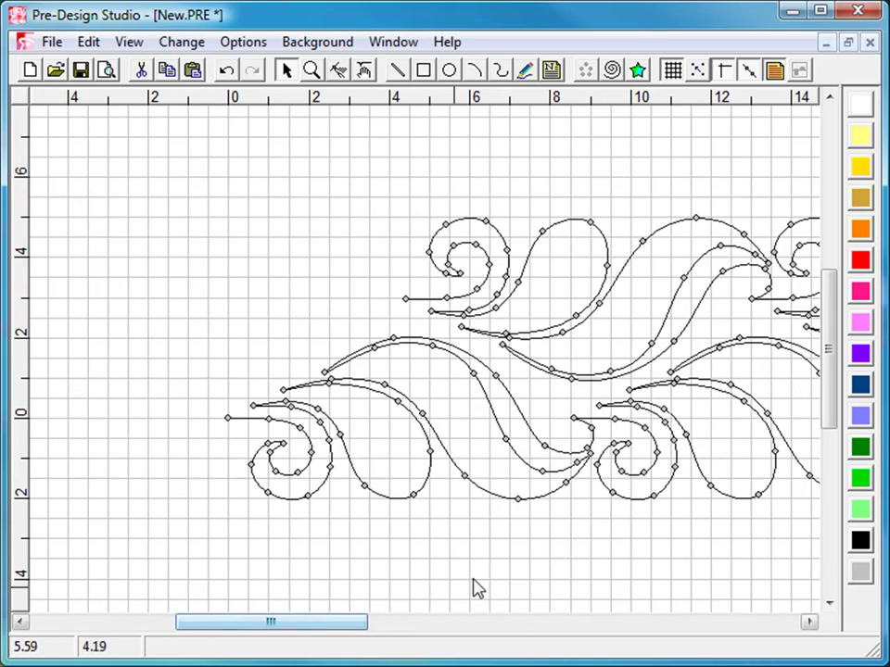
{"action": "left_click_drag", "start_coordinate": [832, 408], "coordinate": [833, 328]}
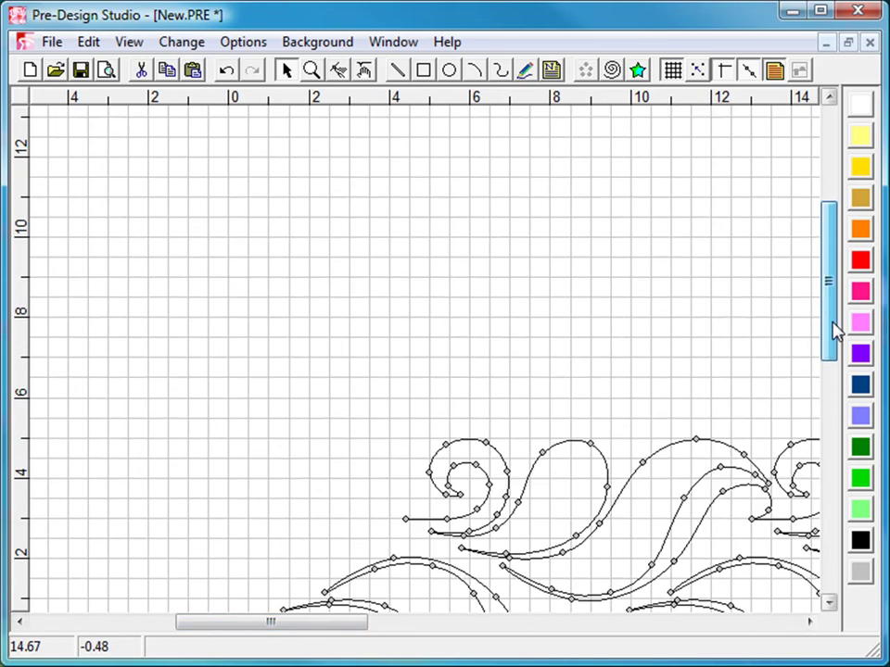
In Border Maker, chain one featherborder_start shape at height 4, 4.40 inches wide
{"action": "left_click", "coordinate": [638, 71]}
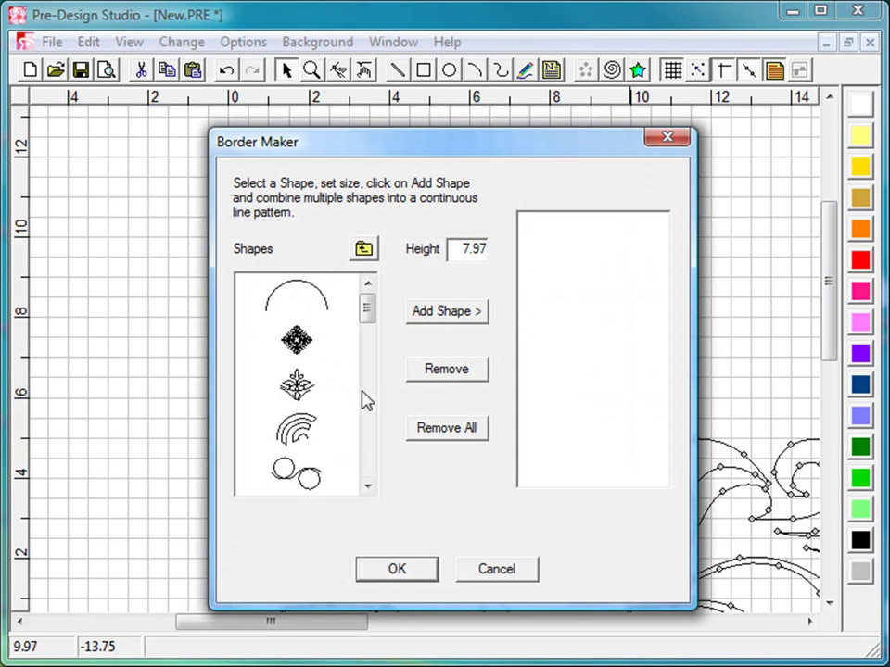
{"action": "left_click", "coordinate": [364, 447]}
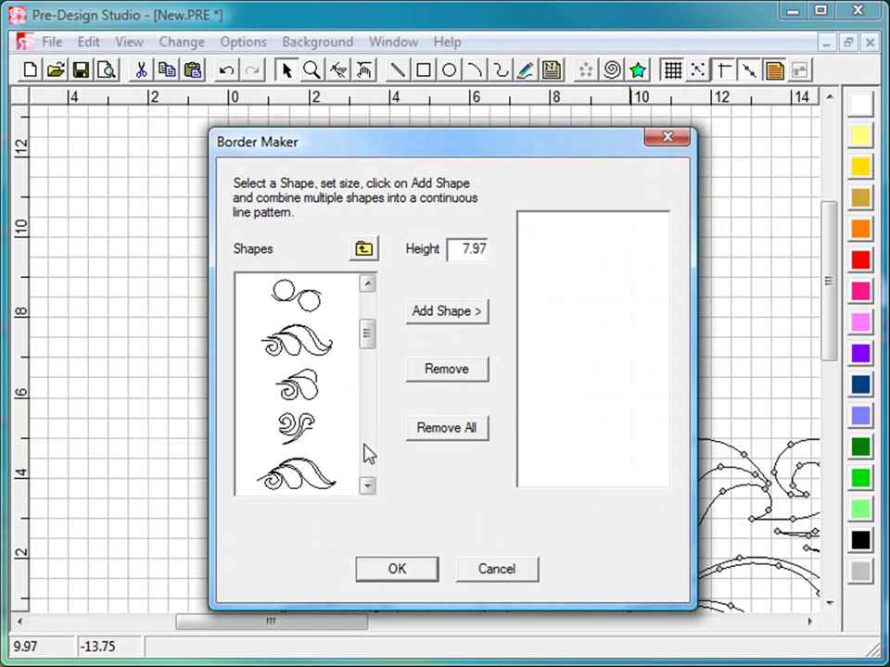
{"action": "left_click", "coordinate": [298, 380]}
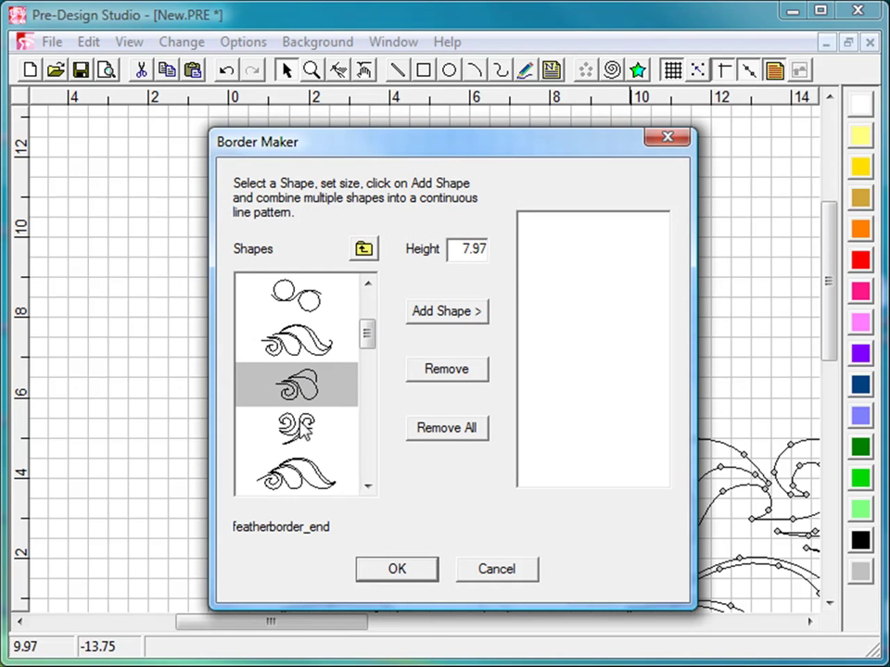
{"action": "left_click", "coordinate": [297, 428]}
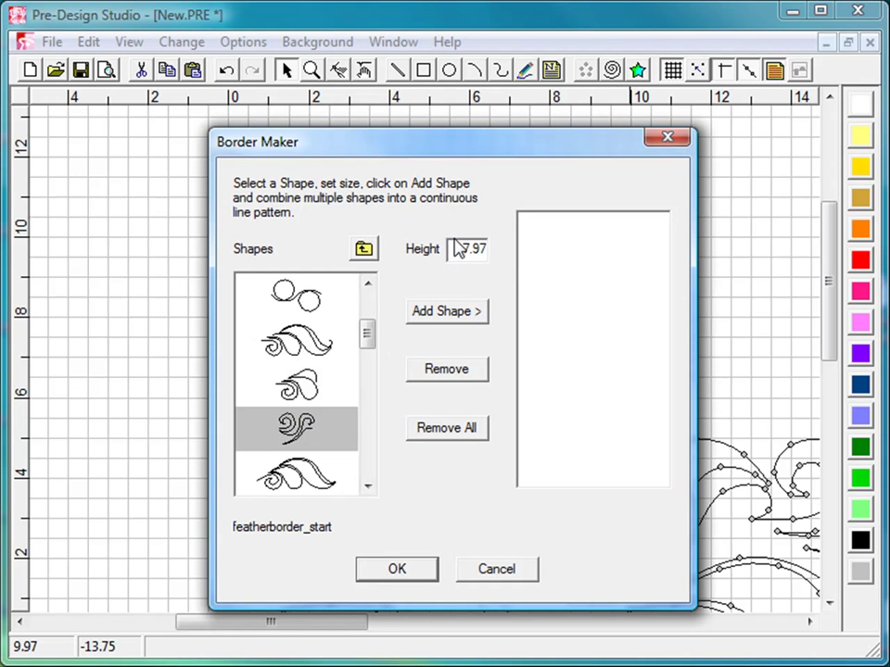
{"action": "left_click_drag", "start_coordinate": [455, 249], "coordinate": [537, 257]}
{"action": "type", "text": "4"}
{"action": "left_click", "coordinate": [457, 316]}
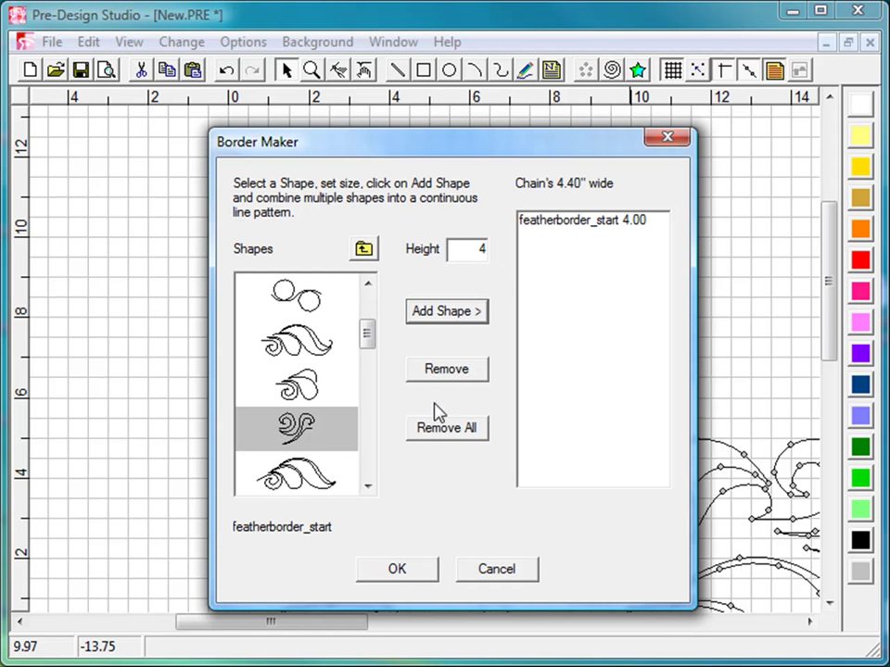
Place the featherborder_start piece at the upper row's left end, then view the border's right end
{"action": "left_click", "coordinate": [400, 569]}
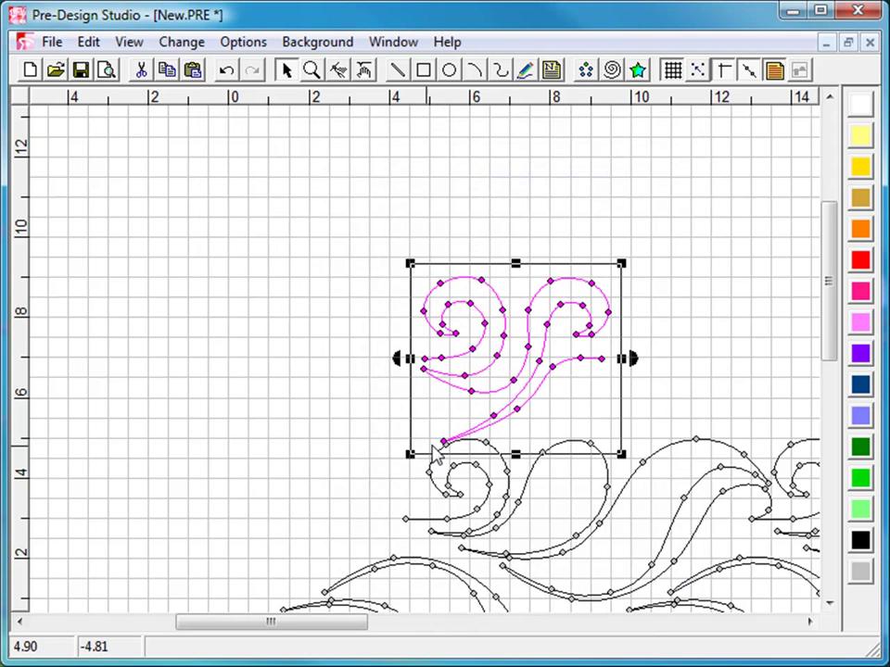
{"action": "left_click_drag", "start_coordinate": [608, 367], "coordinate": [403, 530]}
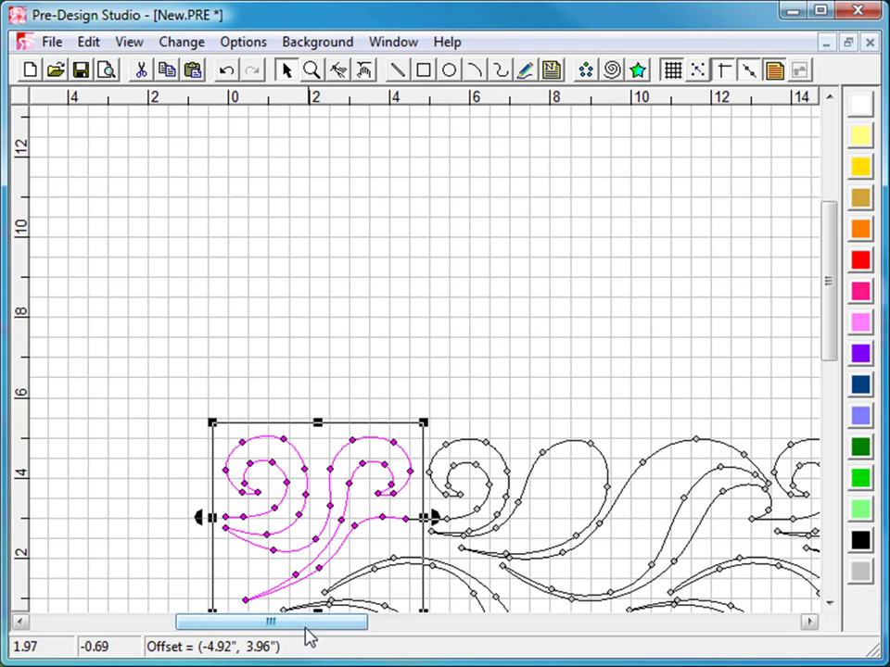
{"action": "left_click_drag", "start_coordinate": [832, 322], "coordinate": [838, 362]}
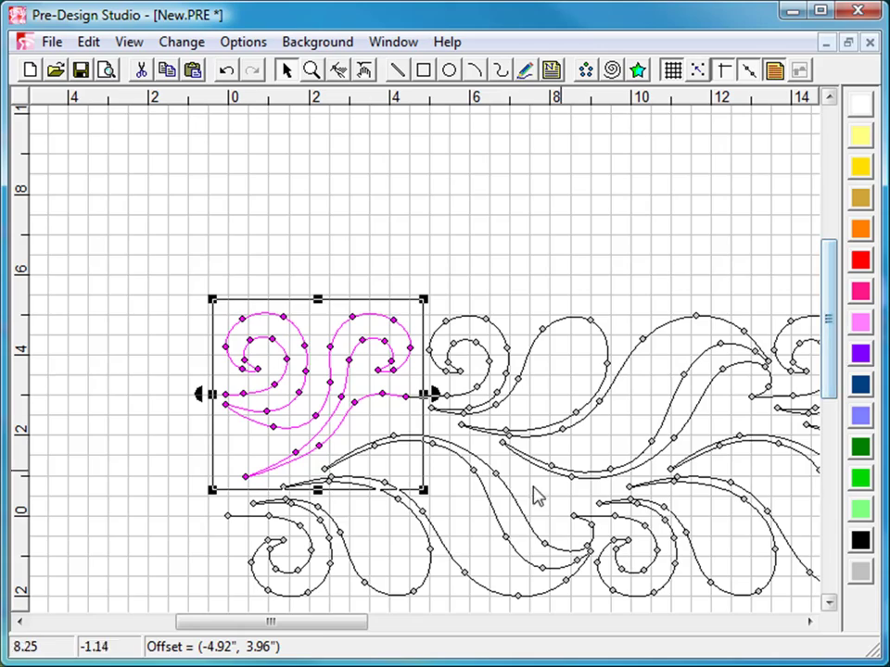
{"action": "left_click_drag", "start_coordinate": [307, 627], "coordinate": [636, 631]}
{"action": "scroll", "coordinate": [838, 389], "scroll_direction": "down", "scroll_amount": 1}
{"action": "left_click_drag", "start_coordinate": [838, 389], "coordinate": [846, 436]}
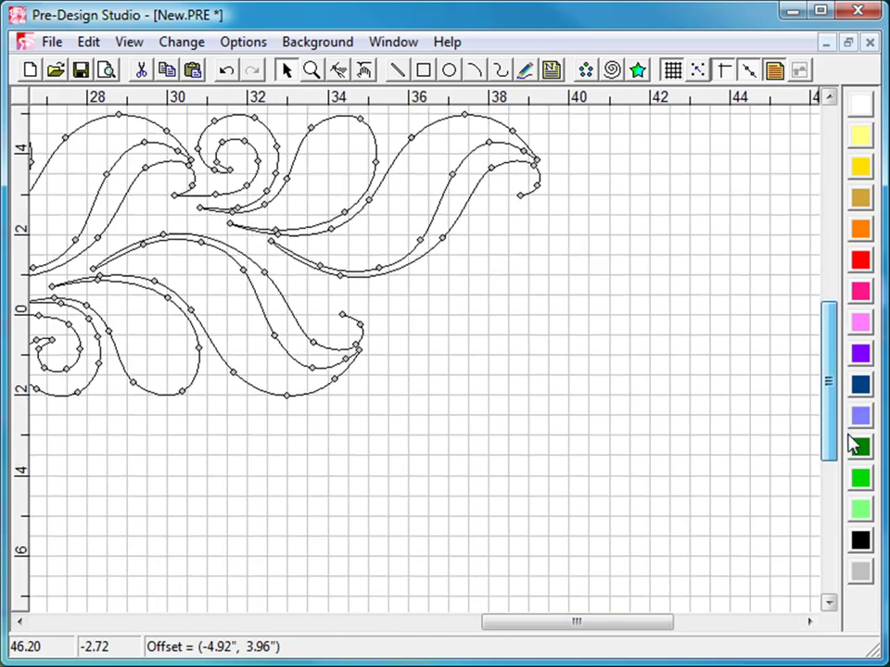
In Border Maker, chain one featherborder_end shape at height 4, 5.18 inches wide
{"action": "left_click", "coordinate": [637, 71]}
{"action": "scroll", "coordinate": [359, 408], "scroll_direction": "down", "scroll_amount": 4}
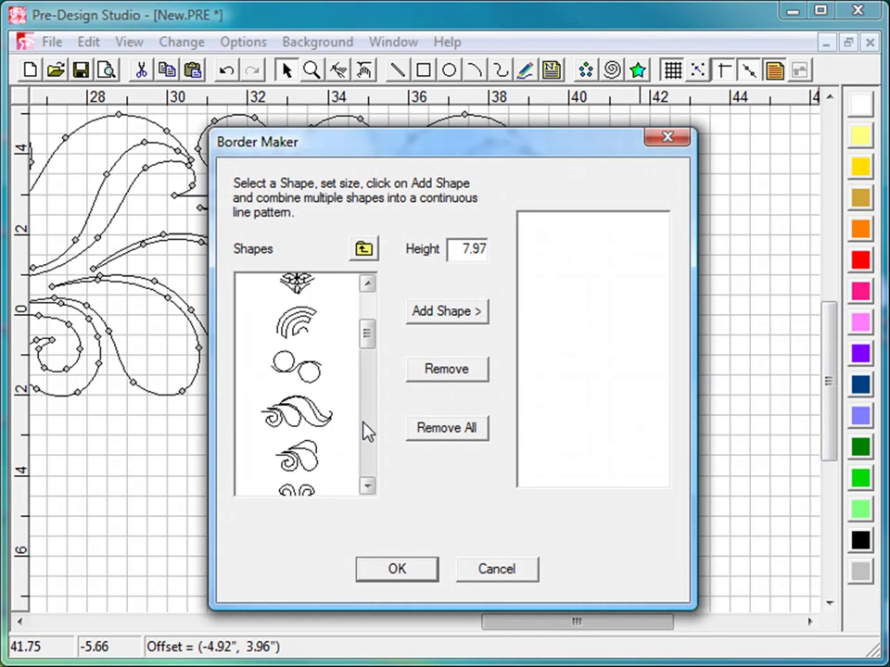
{"action": "left_click", "coordinate": [307, 394]}
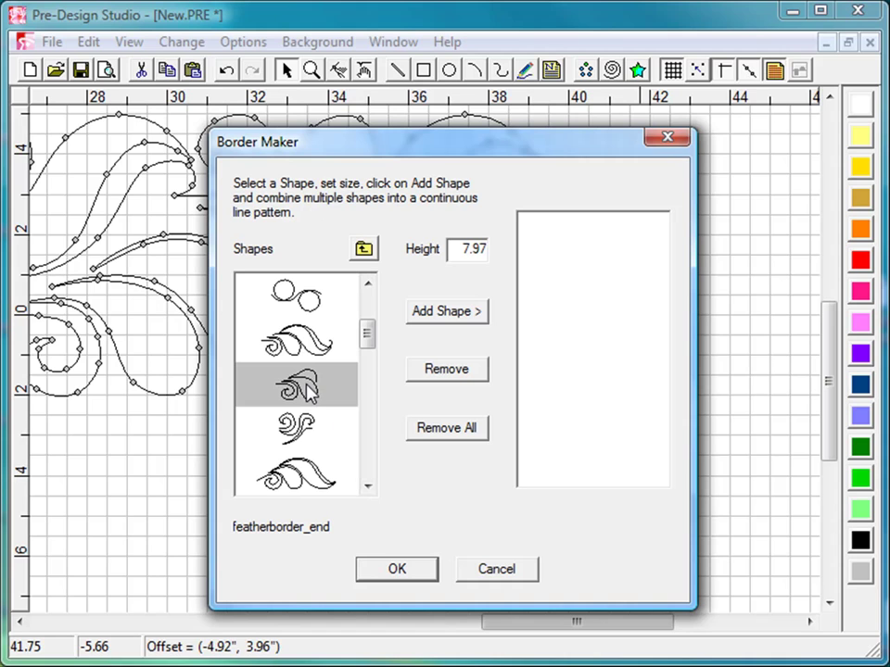
{"action": "double_click", "coordinate": [482, 248]}
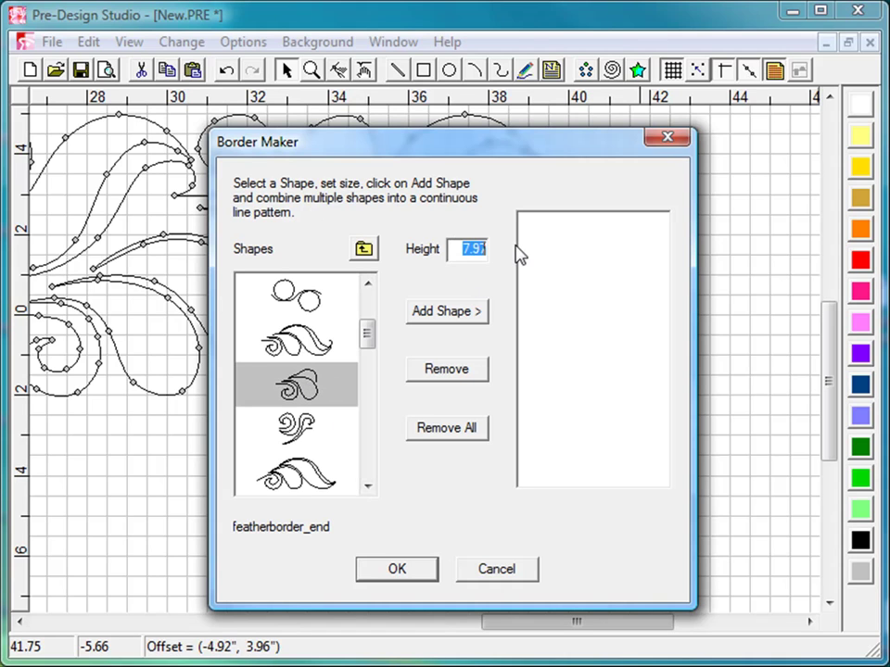
{"action": "type", "text": "4"}
{"action": "left_click", "coordinate": [468, 313]}
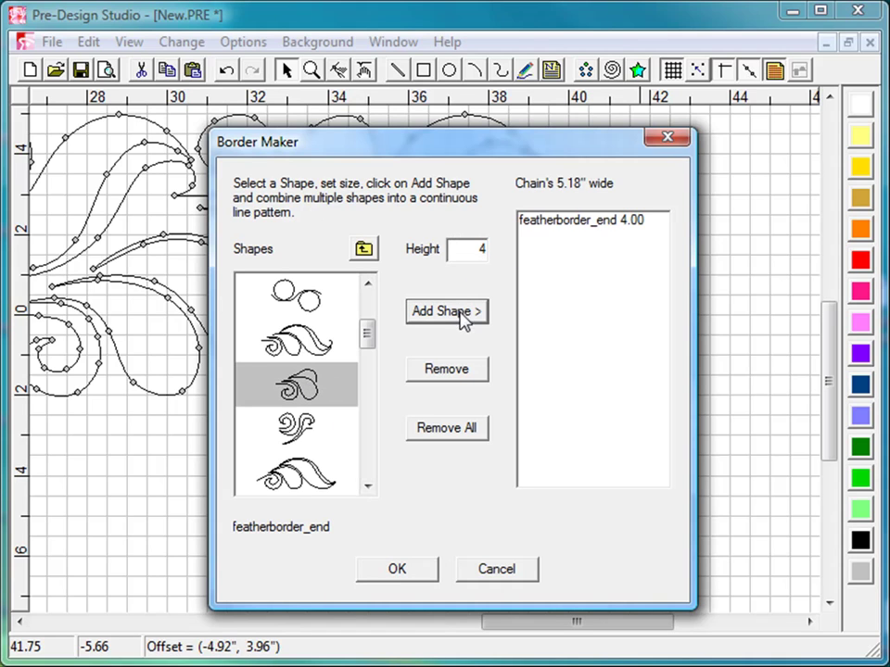
Place the featherborder_end piece and move it onto the border's right end
{"action": "left_click", "coordinate": [419, 571]}
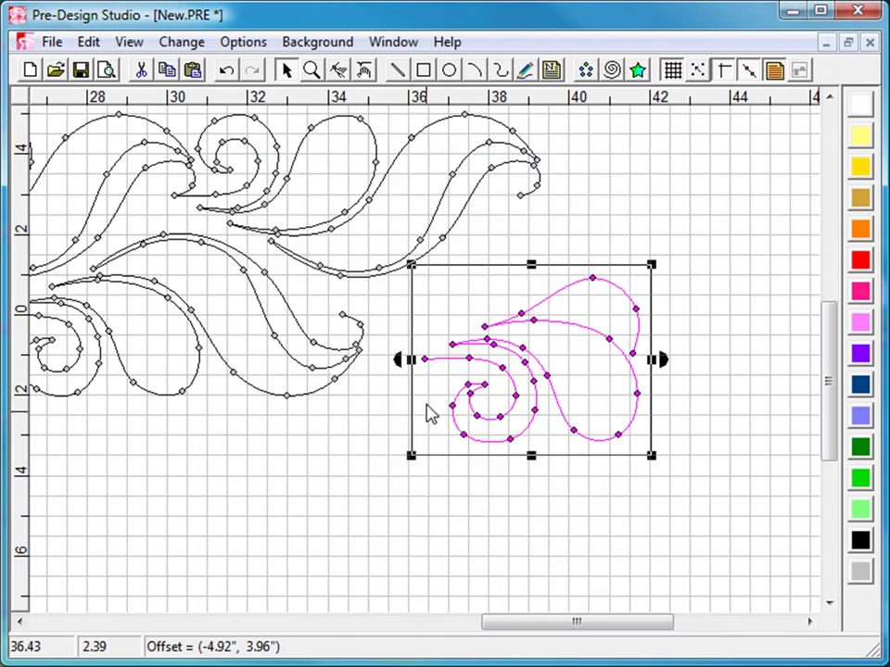
{"action": "left_click_drag", "start_coordinate": [425, 359], "coordinate": [337, 312]}
{"action": "left_click", "coordinate": [457, 461]}
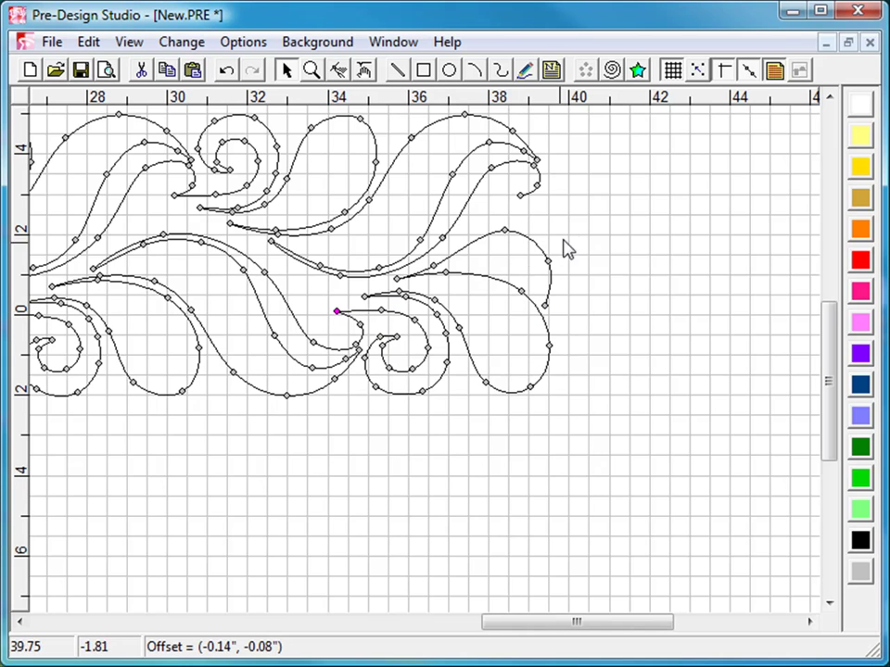
Pull the feather's tip node slightly left and up, then hide the background grid
{"action": "left_click_drag", "start_coordinate": [520, 196], "coordinate": [542, 155]}
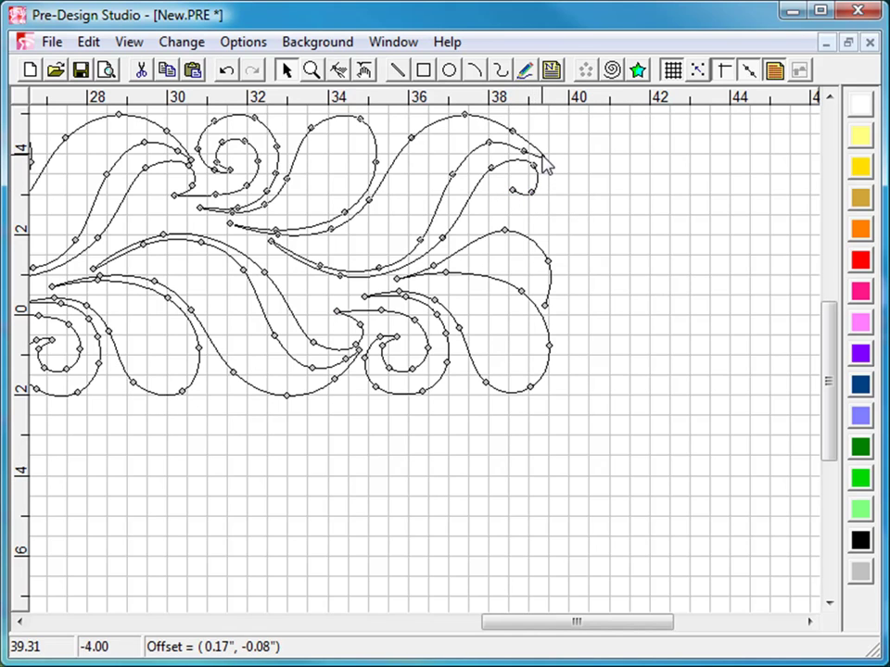
{"action": "left_click", "coordinate": [607, 258]}
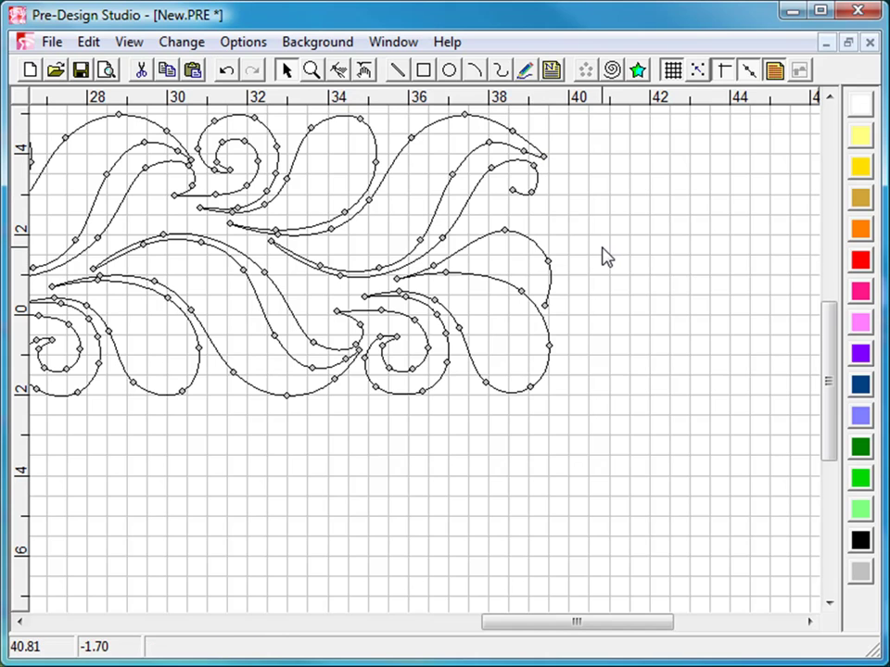
{"action": "left_click", "coordinate": [672, 71]}
Fit the whole border in view, hide node points, and show the print page outlines
{"action": "key", "text": "Home"}
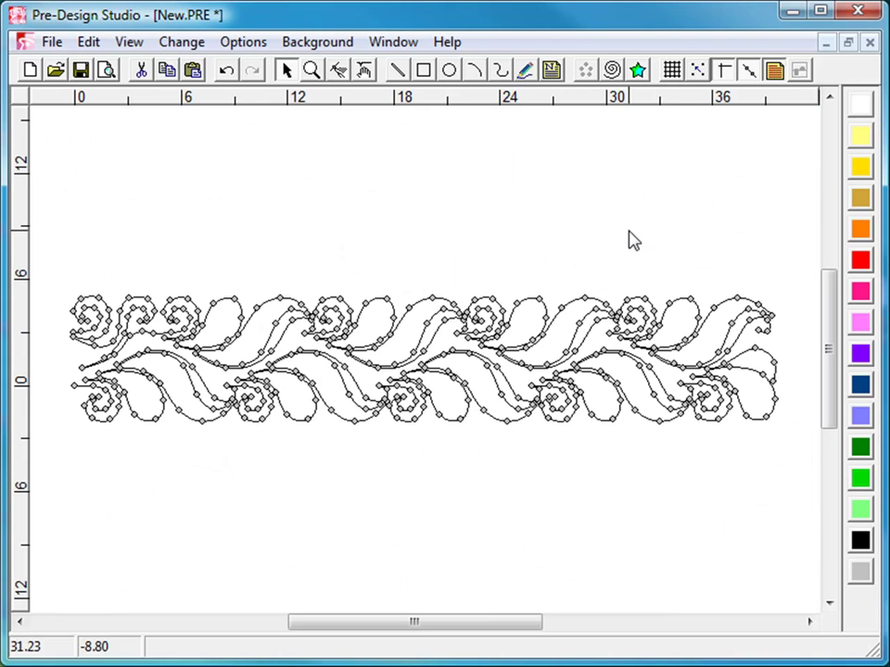
{"action": "left_click", "coordinate": [749, 72]}
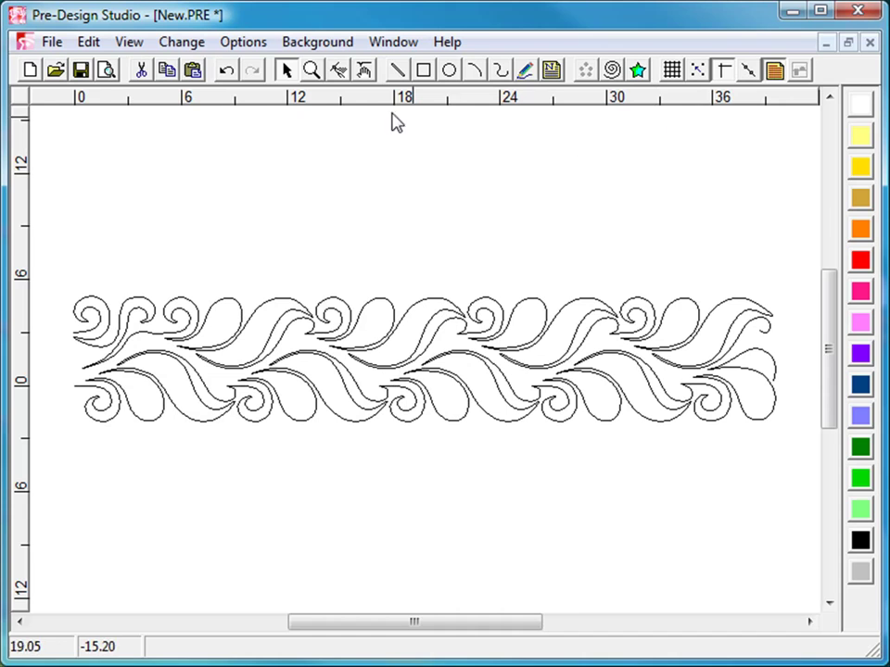
{"action": "left_click", "coordinate": [106, 72]}
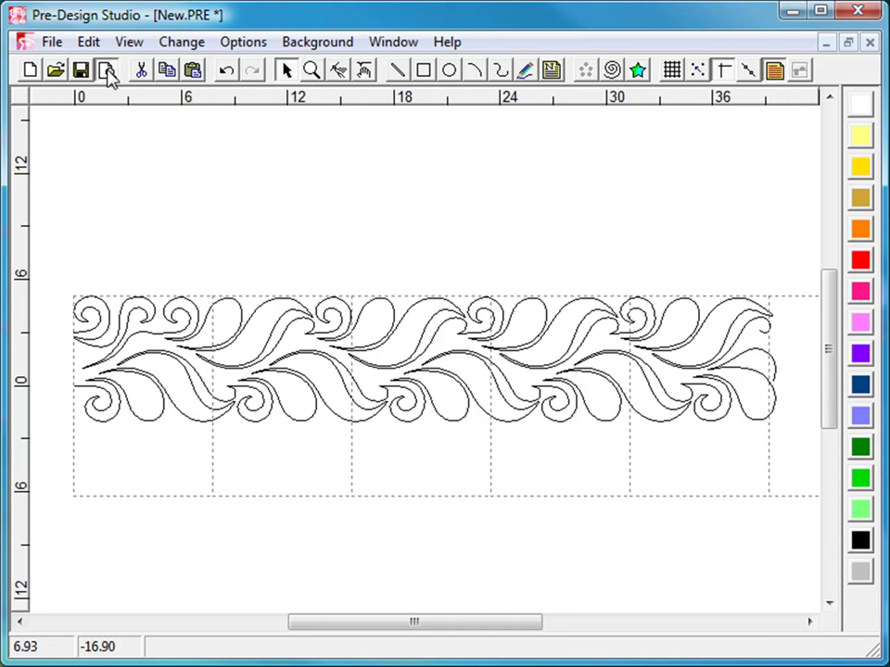
Draw two short straight lines just above the border's upper-left corner
{"action": "left_click", "coordinate": [397, 72]}
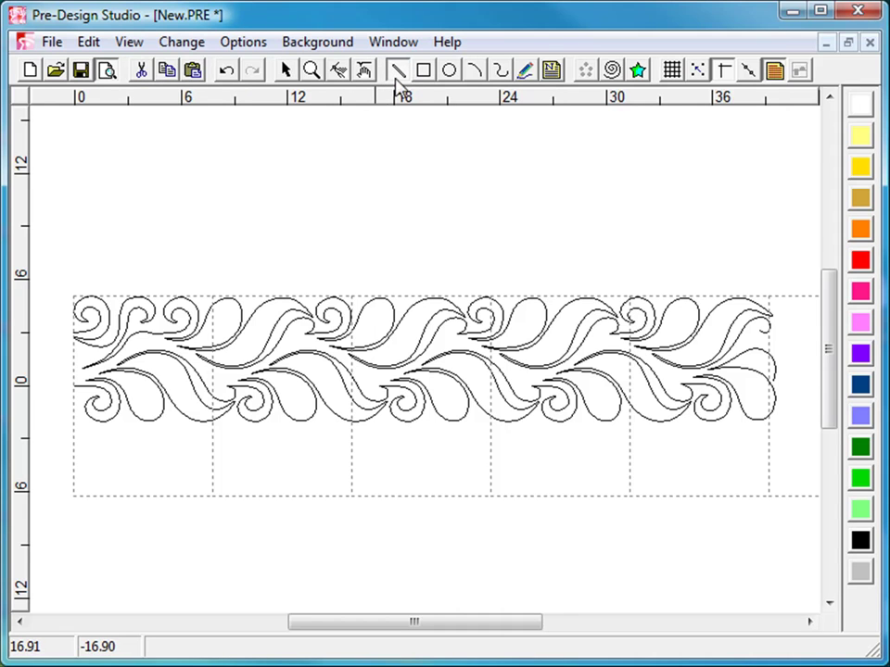
{"action": "left_click", "coordinate": [75, 281]}
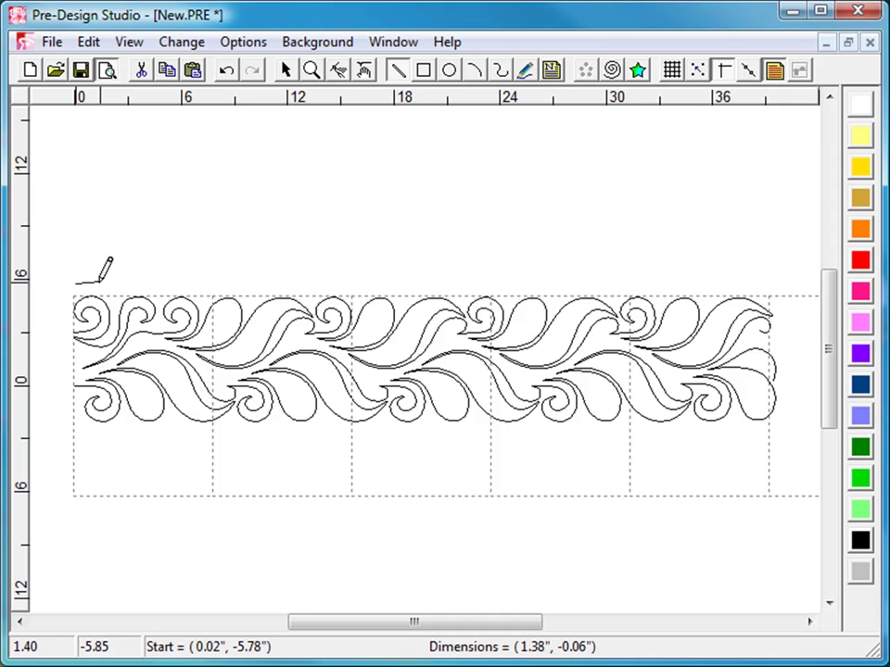
{"action": "left_click", "coordinate": [100, 282]}
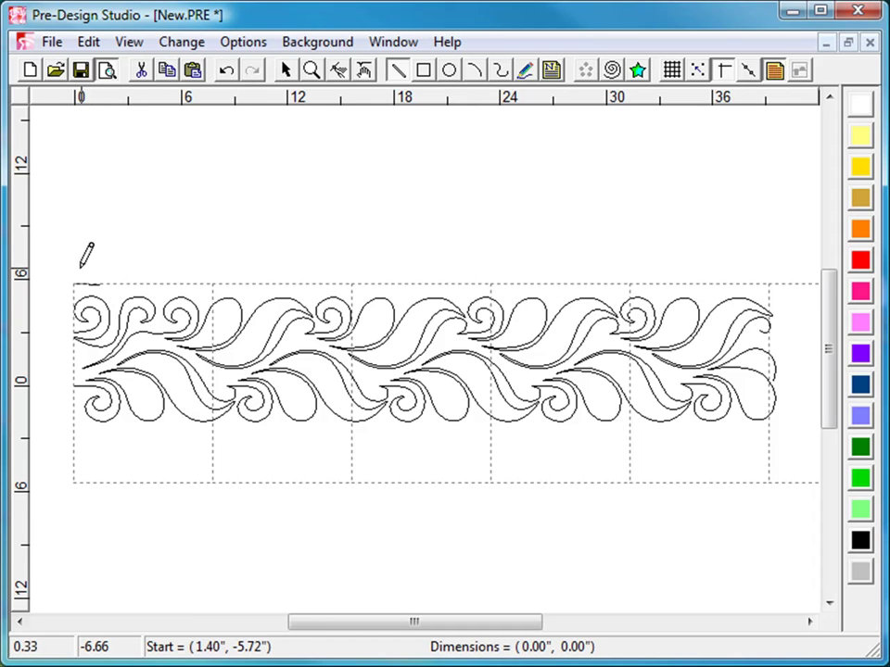
{"action": "left_click", "coordinate": [76, 266]}
{"action": "left_click", "coordinate": [99, 268]}
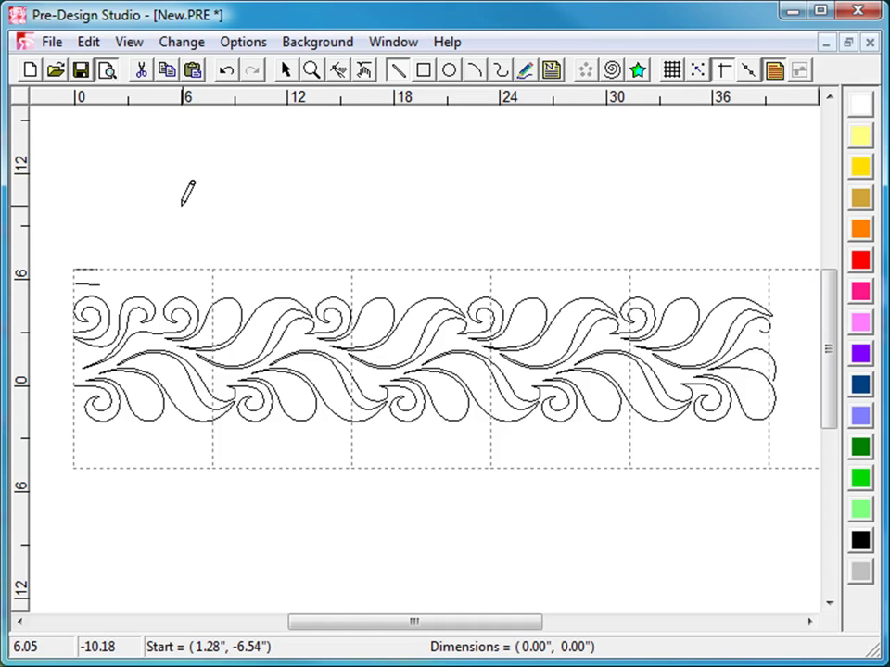
Zoom into the upper-left corner and delete the lower short line
{"action": "left_click", "coordinate": [311, 70]}
{"action": "left_click_drag", "start_coordinate": [70, 248], "coordinate": [212, 334]}
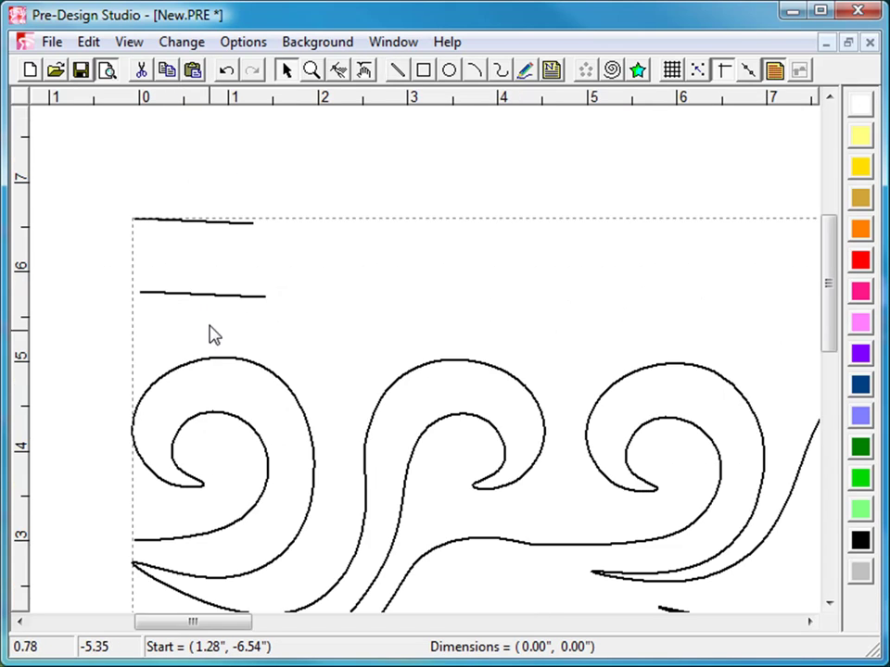
{"action": "left_click", "coordinate": [217, 296]}
{"action": "key", "text": "Delete"}
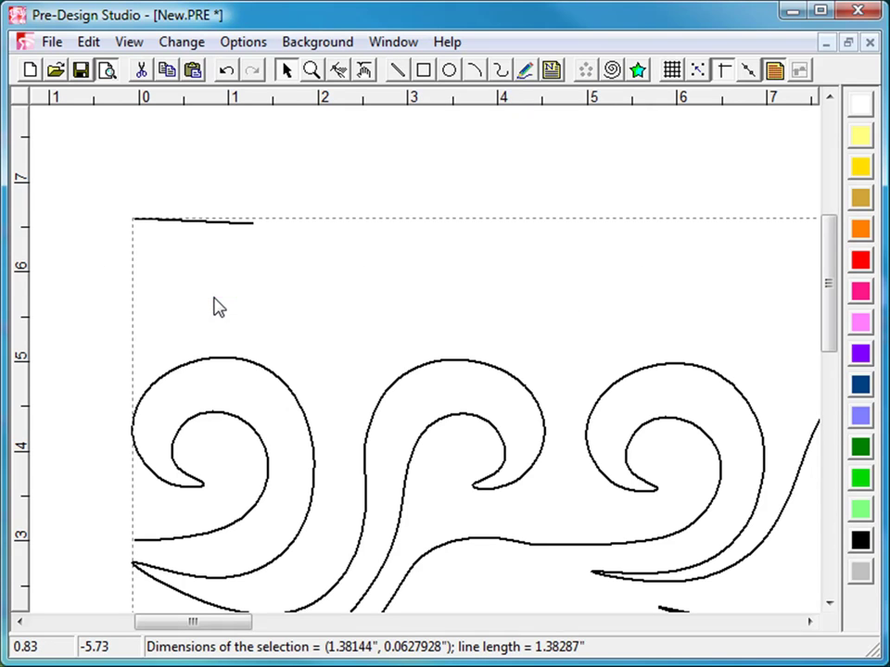
Add a copyright note with the designer's name above the border's upper-left corner
{"action": "left_click", "coordinate": [553, 72]}
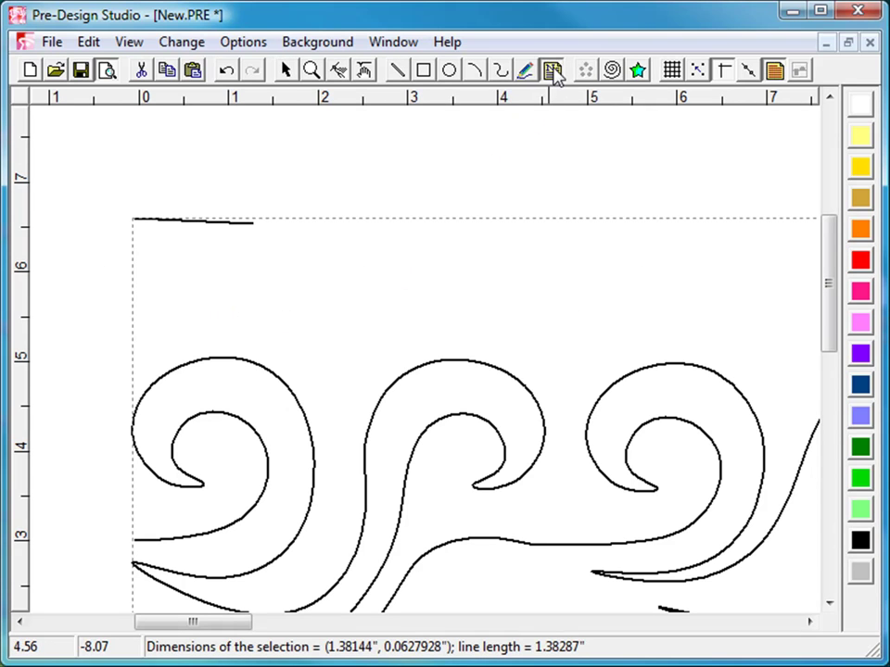
{"action": "left_click", "coordinate": [156, 245]}
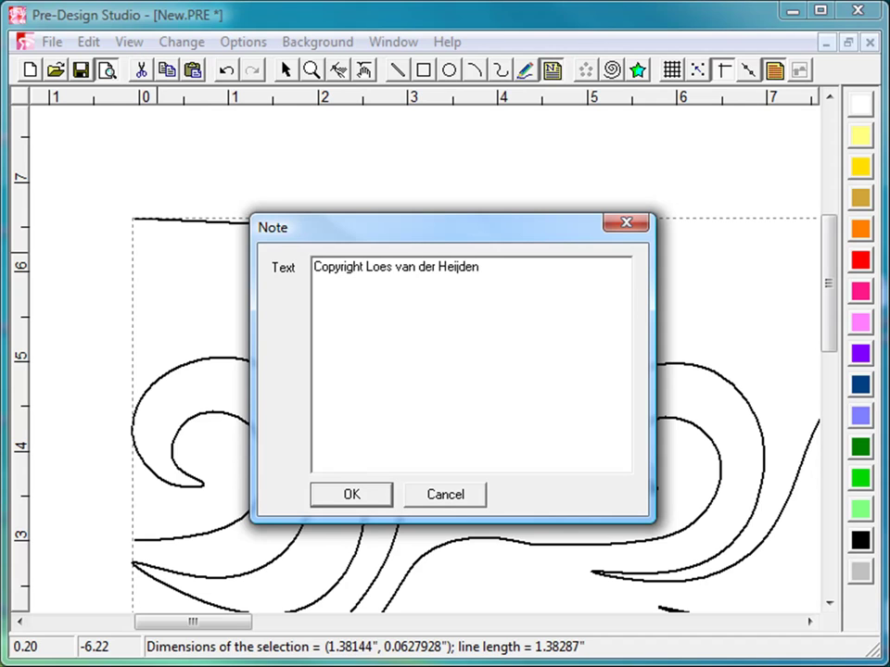
{"action": "left_click", "coordinate": [352, 495]}
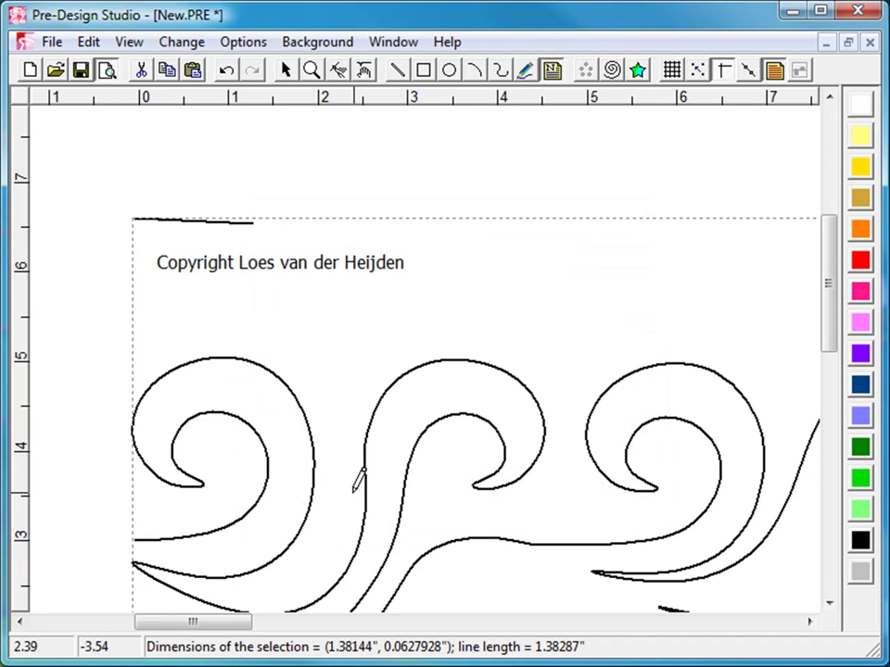
{"action": "left_click", "coordinate": [48, 41]}
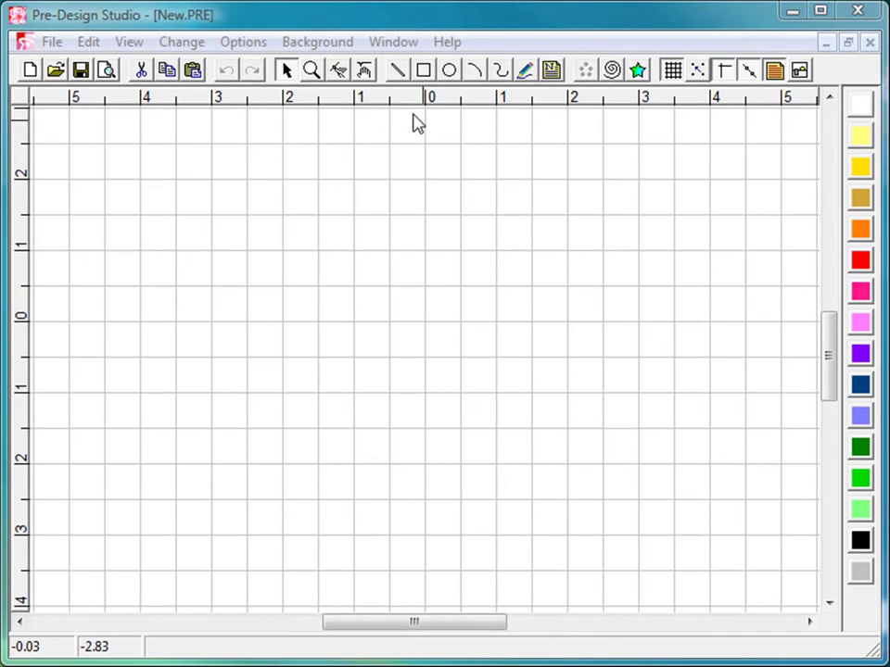
Load backgr_BorderMaker.png as the page background and fade it for tracing
{"action": "left_click", "coordinate": [324, 44]}
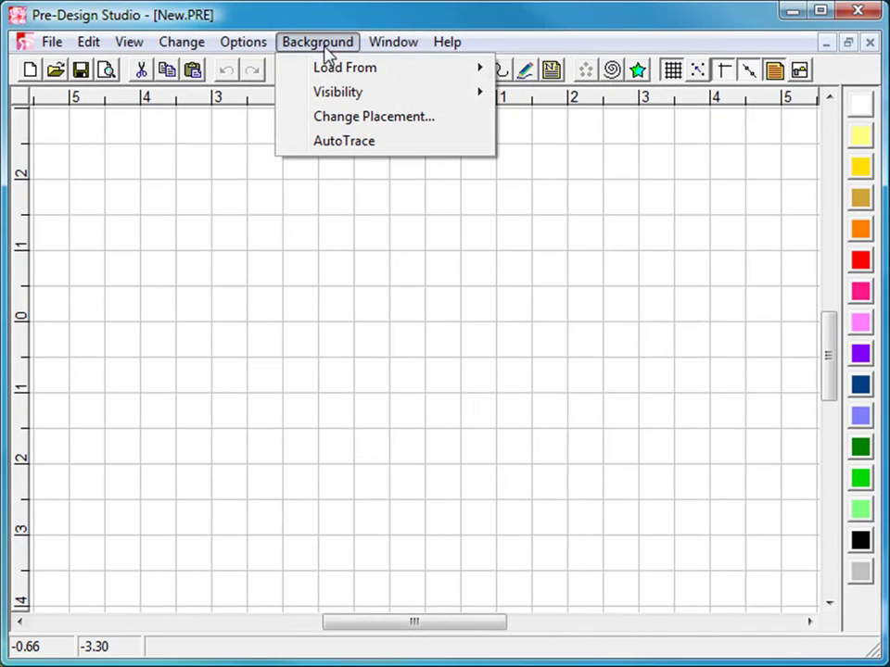
{"action": "mouse_move", "coordinate": [374, 80]}
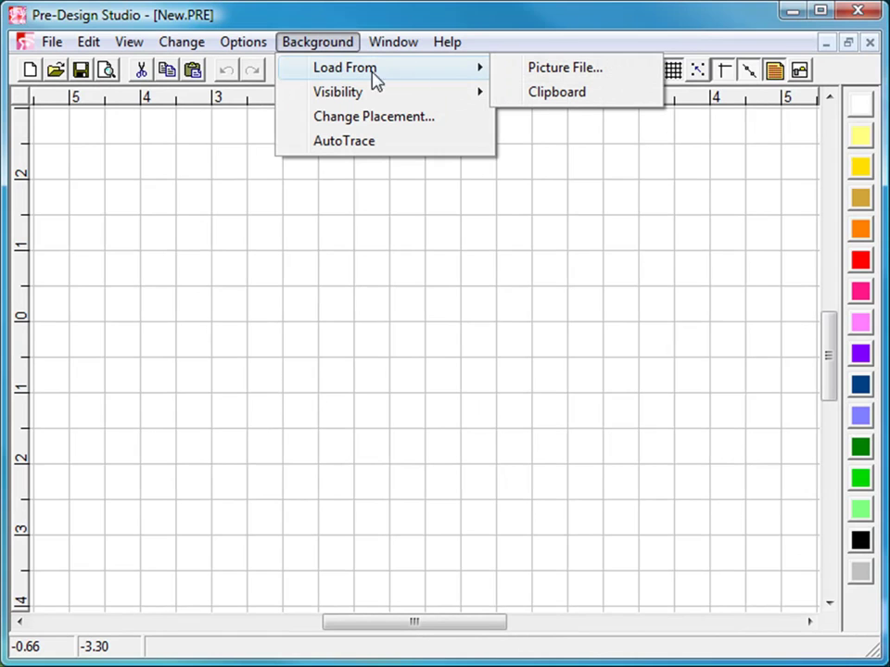
{"action": "left_click", "coordinate": [544, 76]}
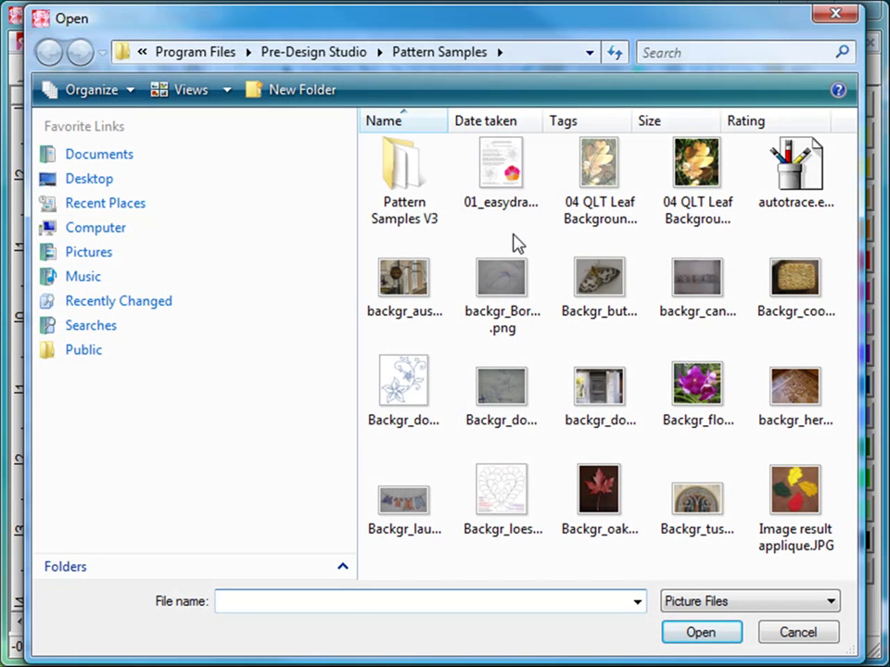
{"action": "left_click", "coordinate": [512, 292]}
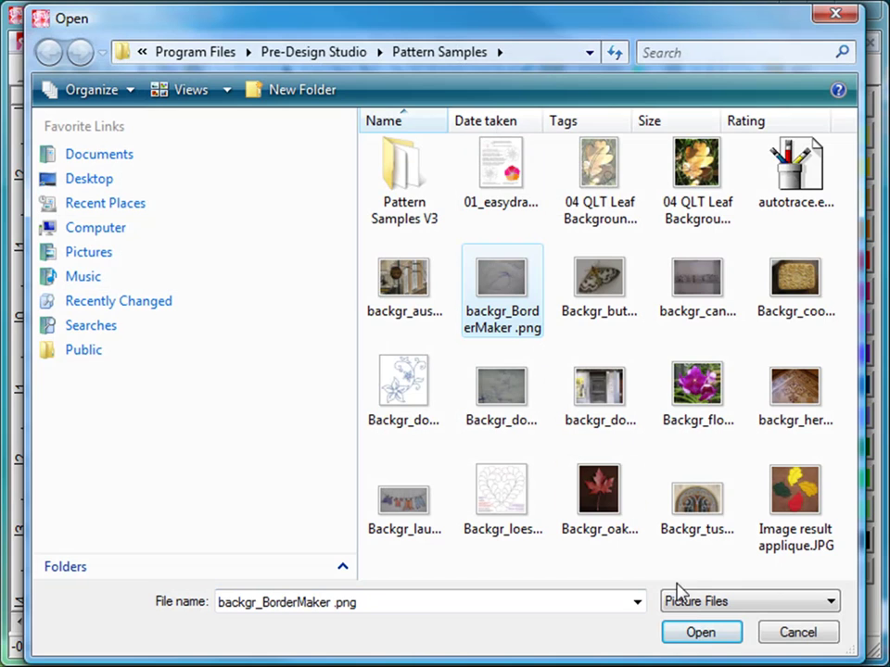
{"action": "left_click", "coordinate": [705, 639]}
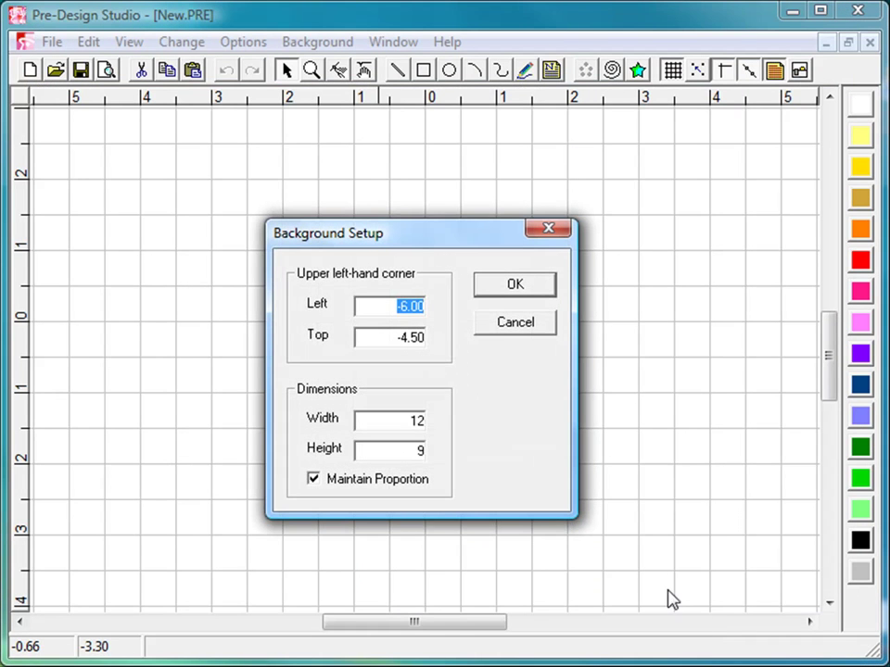
{"action": "left_click", "coordinate": [515, 287]}
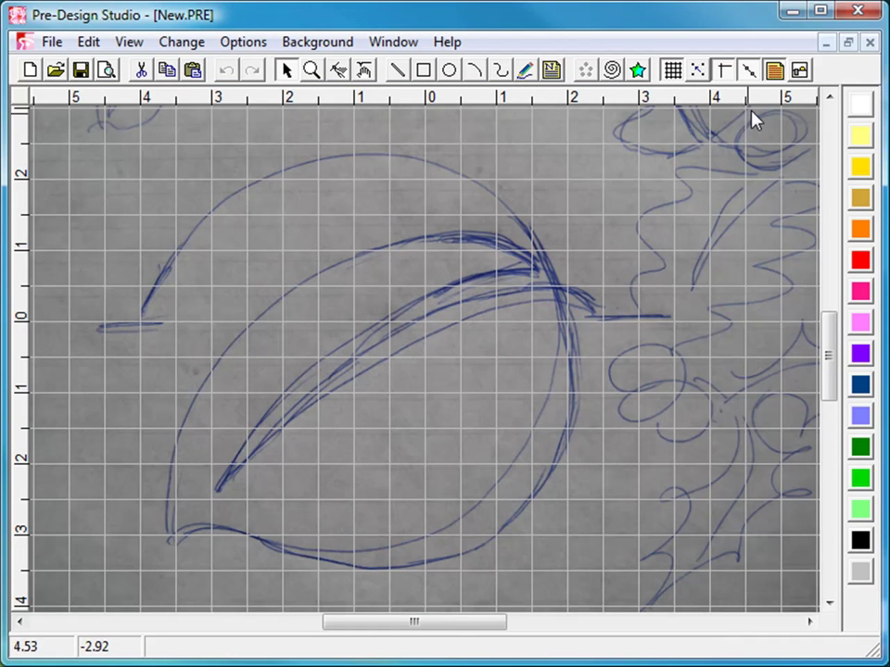
{"action": "left_click", "coordinate": [799, 70]}
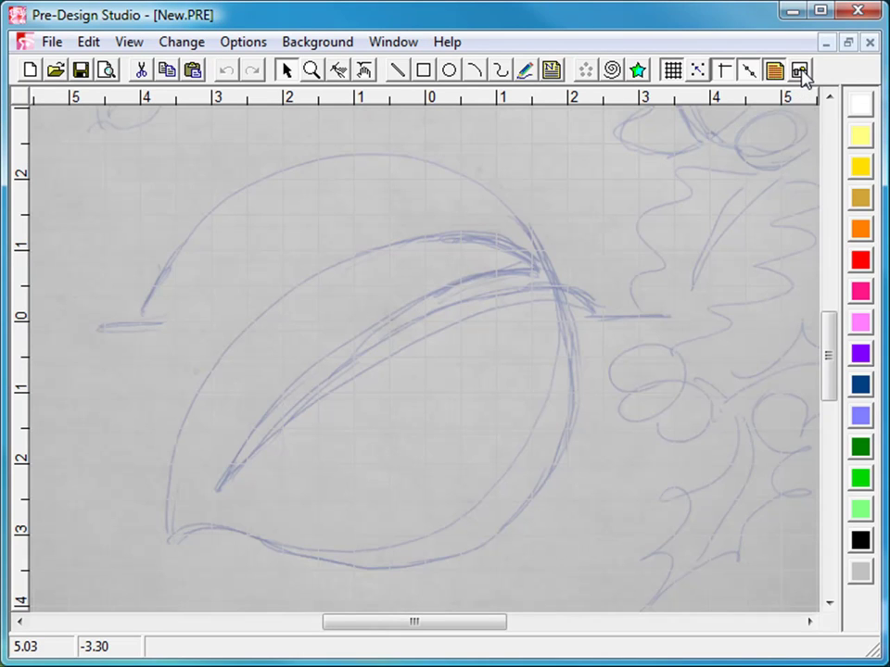
Start a curve at the leaf's left stem and trace the top and right edge to the bottom
{"action": "left_click", "coordinate": [498, 69]}
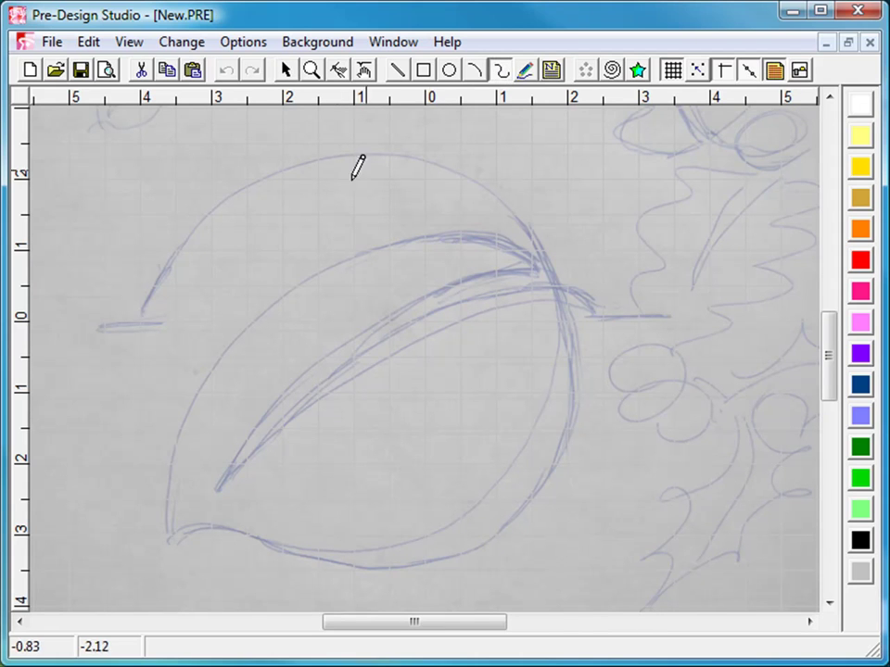
{"action": "left_click", "coordinate": [139, 318]}
{"action": "left_click", "coordinate": [223, 198]}
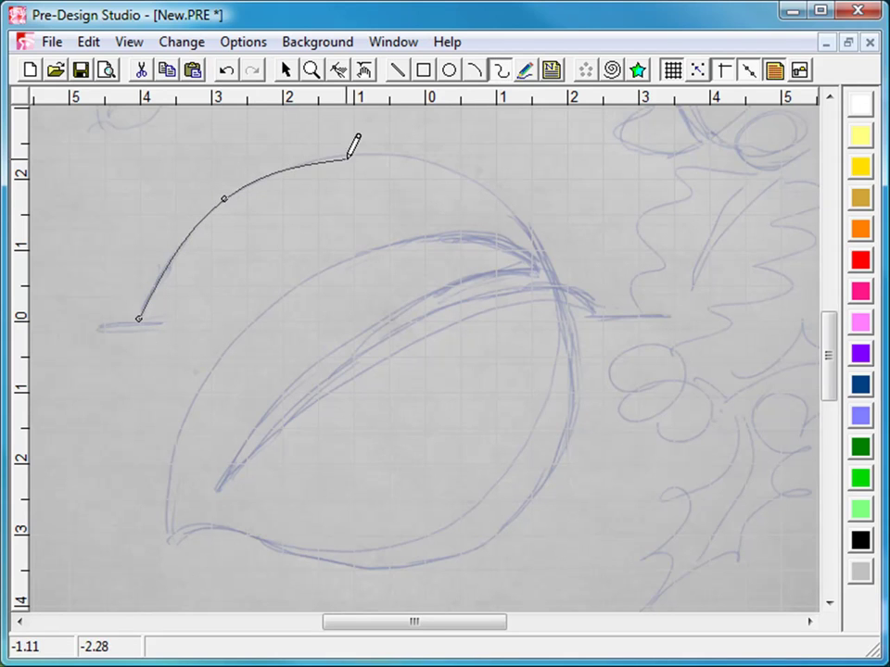
{"action": "left_click", "coordinate": [361, 153]}
{"action": "left_click", "coordinate": [507, 201]}
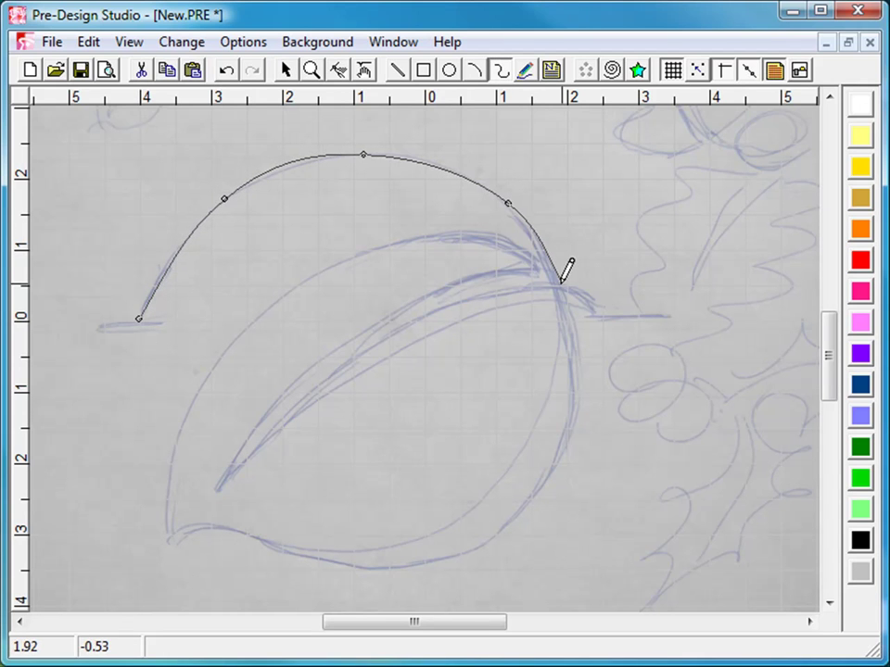
{"action": "left_click", "coordinate": [571, 331]}
{"action": "left_click", "coordinate": [552, 468]}
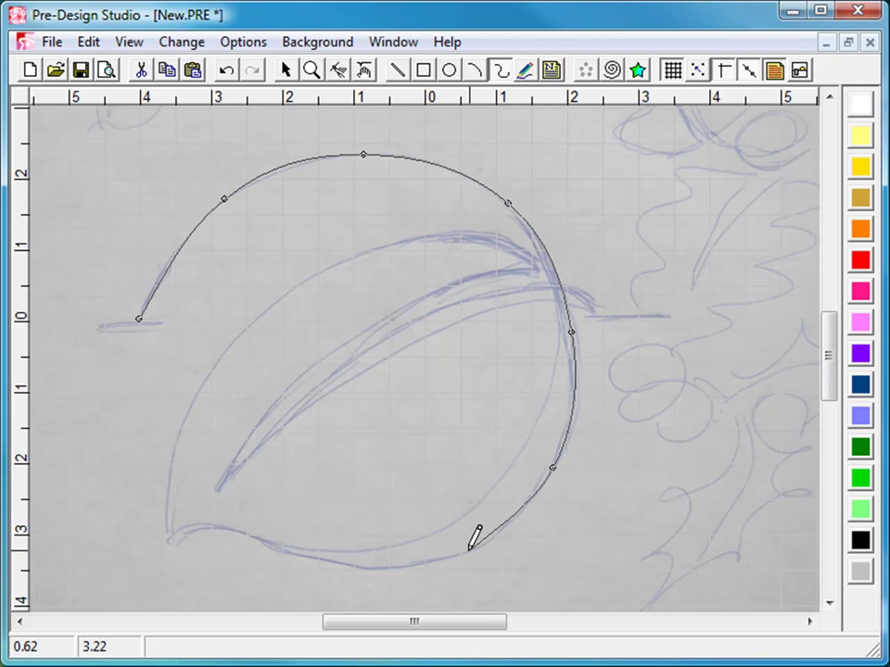
{"action": "left_click", "coordinate": [469, 551]}
{"action": "left_click", "coordinate": [362, 568]}
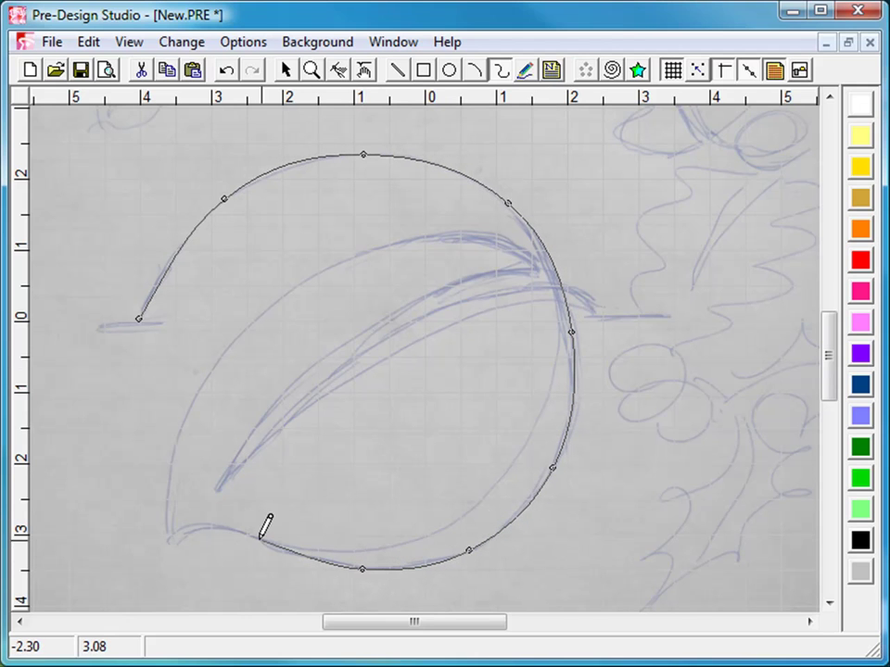
Continue the curve around the left tip and up the inner edge to the right tip
{"action": "left_click", "coordinate": [255, 537]}
{"action": "left_click", "coordinate": [199, 527]}
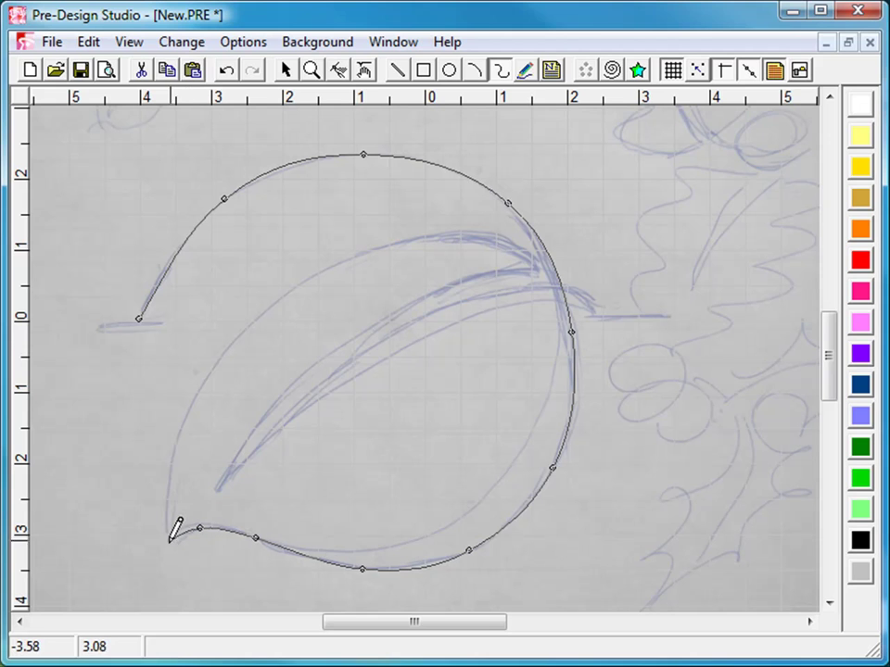
{"action": "left_click", "coordinate": [167, 544]}
{"action": "left_click", "coordinate": [165, 513]}
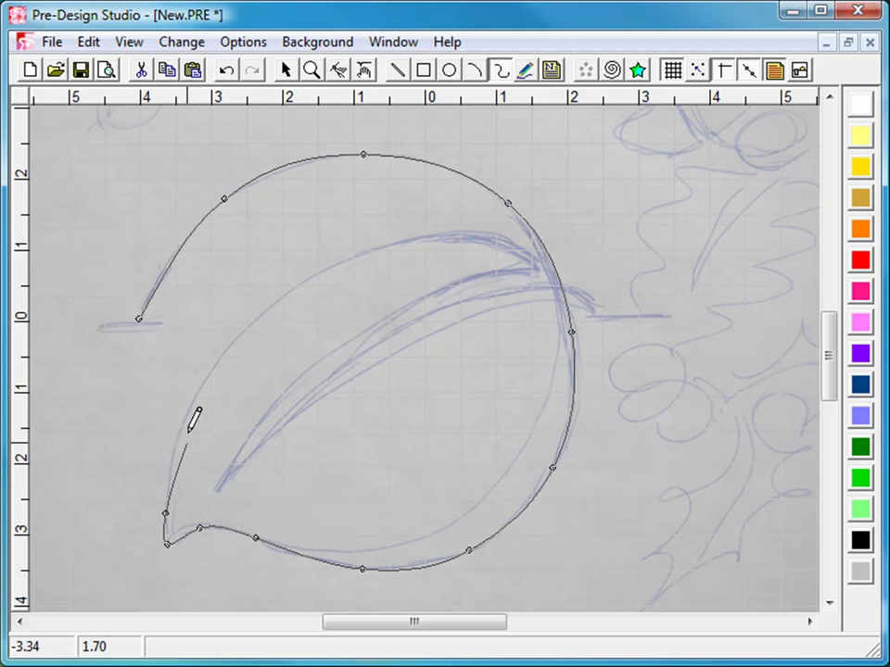
{"action": "left_click", "coordinate": [204, 381]}
{"action": "left_click", "coordinate": [332, 264]}
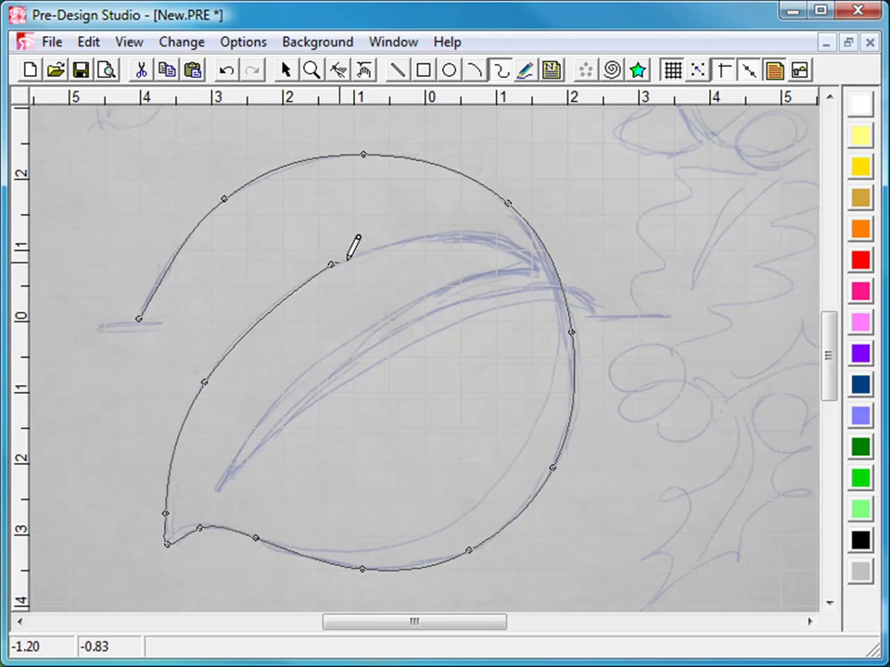
{"action": "left_click", "coordinate": [457, 232]}
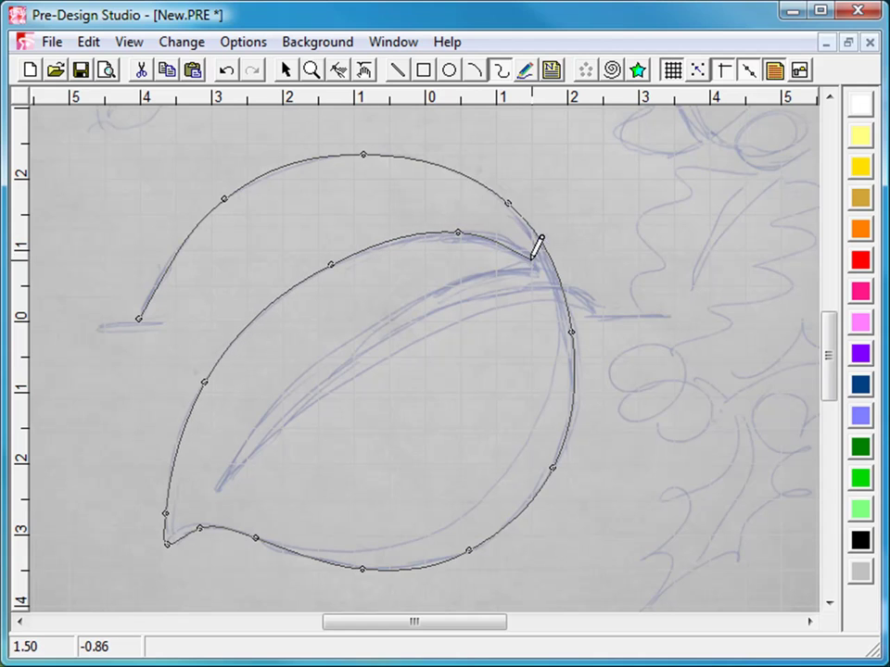
{"action": "left_click", "coordinate": [535, 266]}
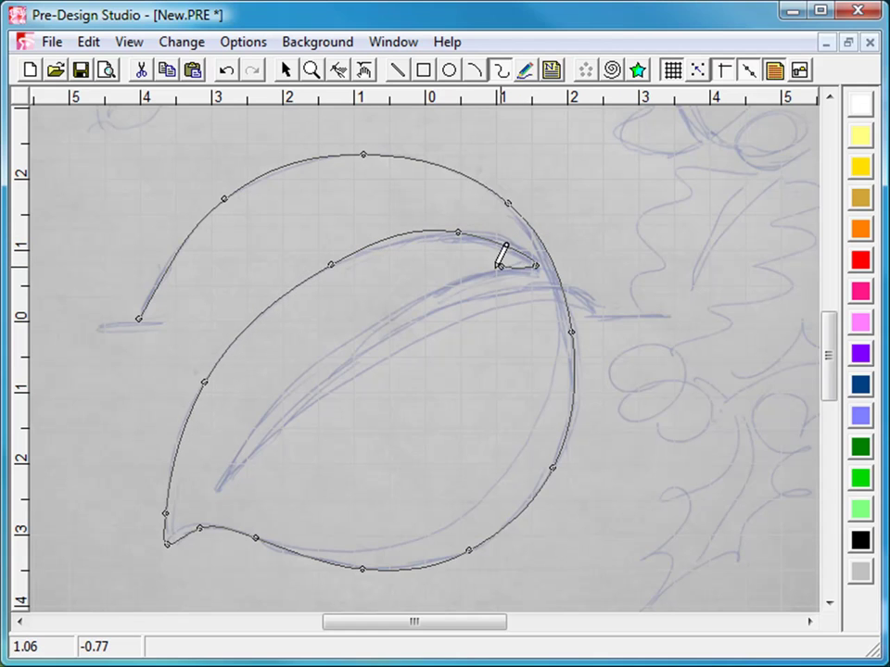
Trace the inner vein through the leaf's centre and back, then finish the curve
{"action": "left_click", "coordinate": [501, 267]}
{"action": "left_click", "coordinate": [355, 327]}
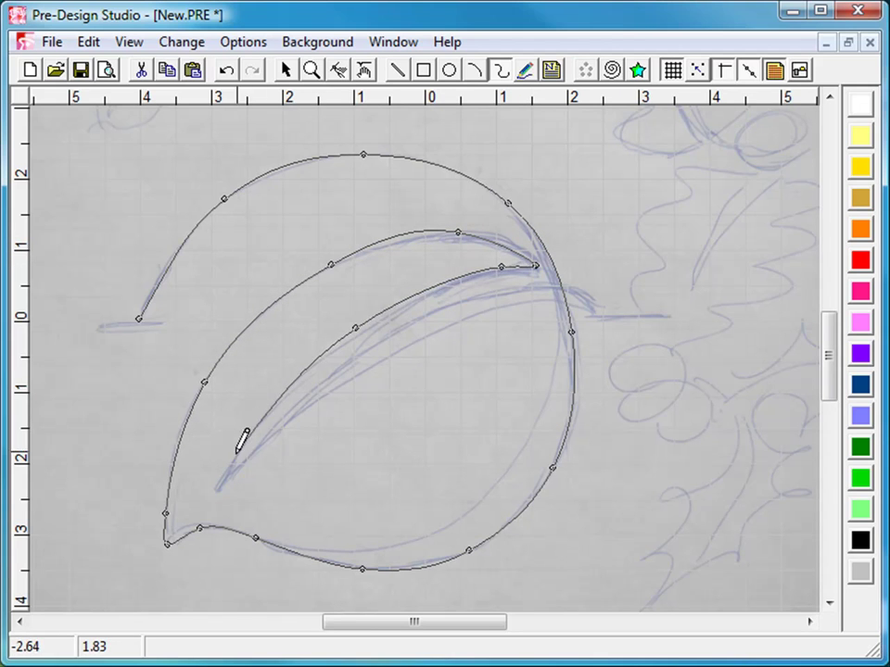
{"action": "left_click", "coordinate": [223, 482]}
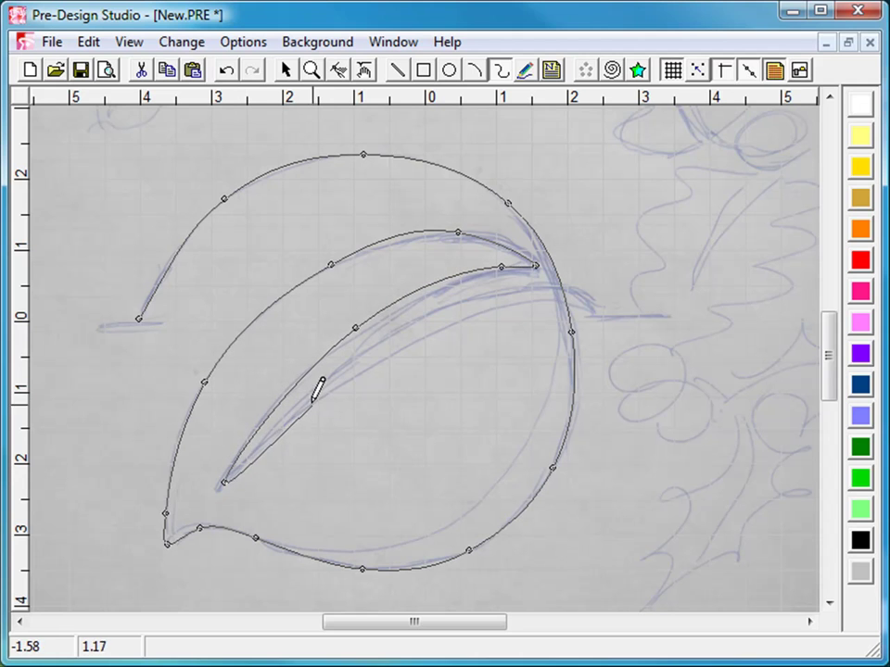
{"action": "left_click", "coordinate": [318, 391]}
{"action": "left_click", "coordinate": [427, 315]}
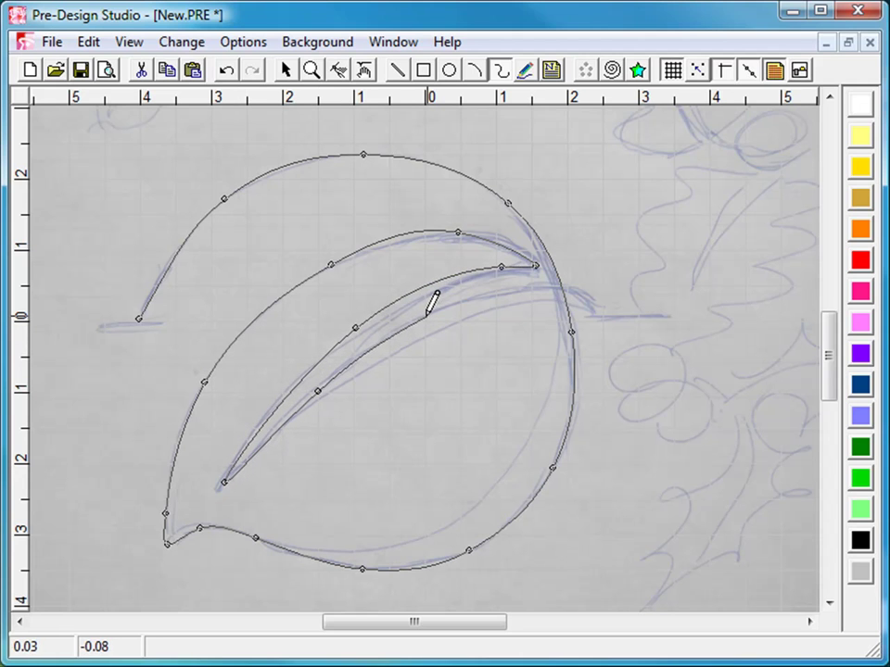
{"action": "left_click", "coordinate": [546, 286]}
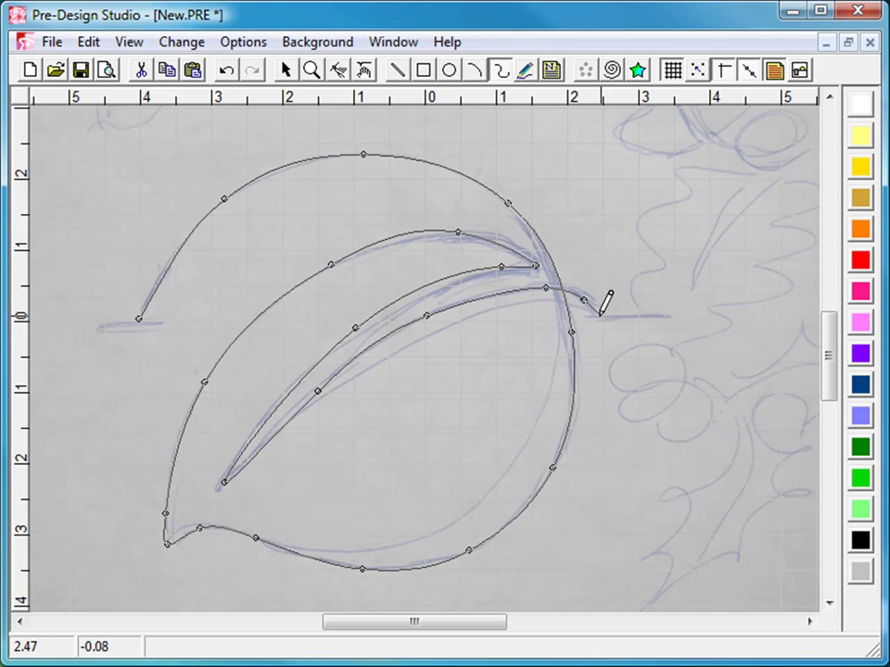
{"action": "key", "text": "Return"}
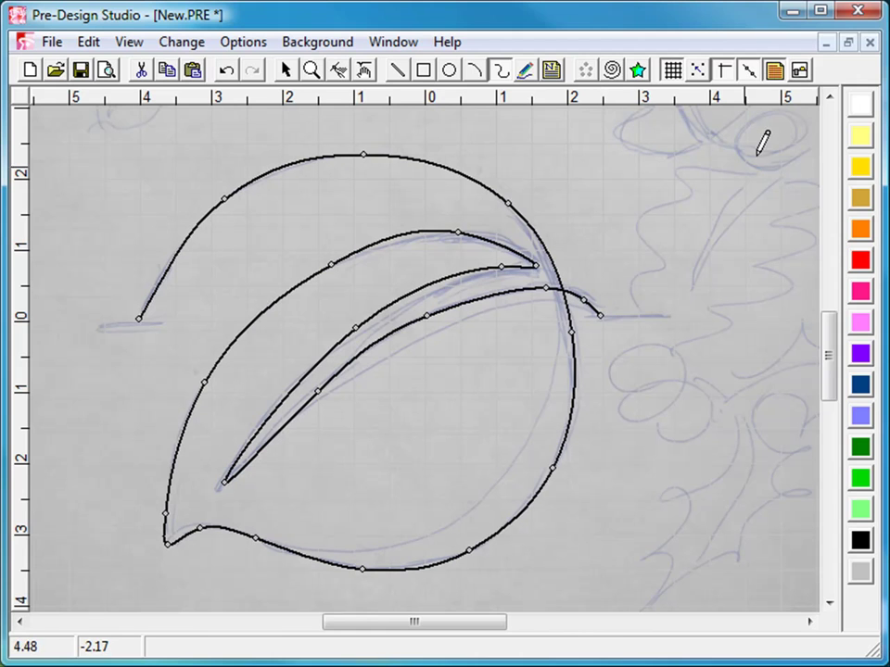
Hide the background sketch and nudge points on the vein and top outline to smooth the leaf
{"action": "left_click", "coordinate": [801, 71]}
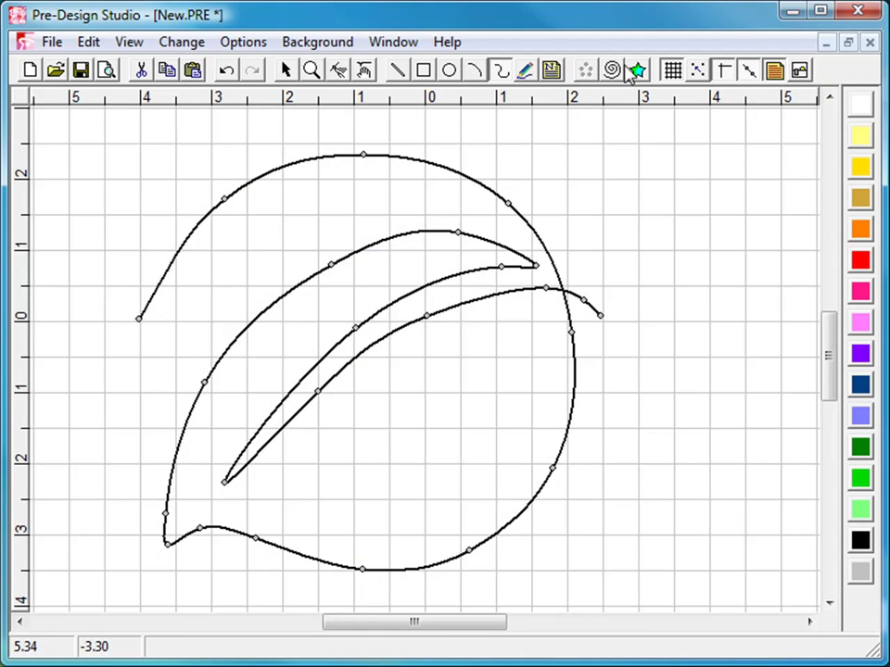
{"action": "left_click", "coordinate": [288, 72]}
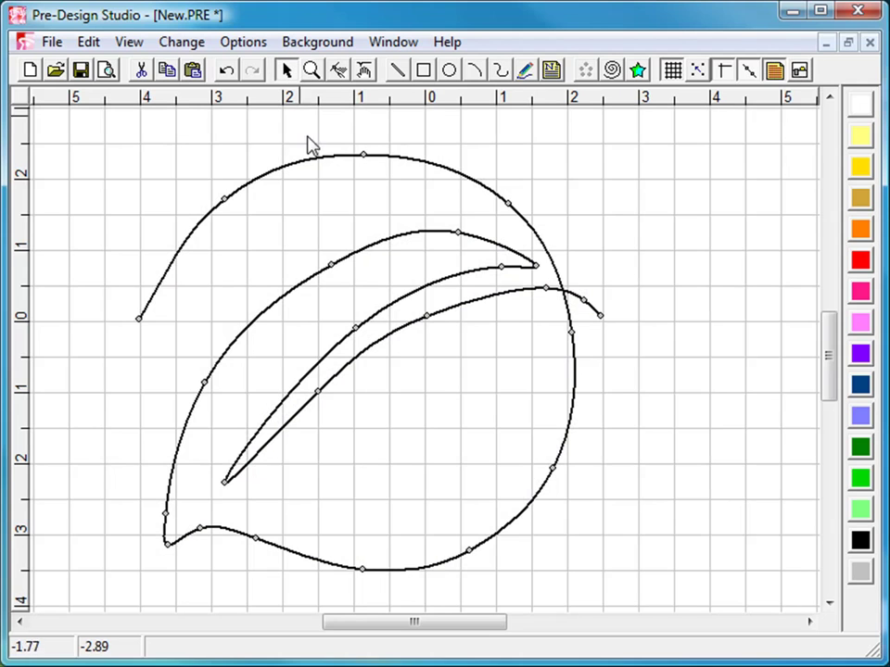
{"action": "left_click", "coordinate": [333, 267]}
{"action": "left_click_drag", "start_coordinate": [332, 267], "coordinate": [328, 268]}
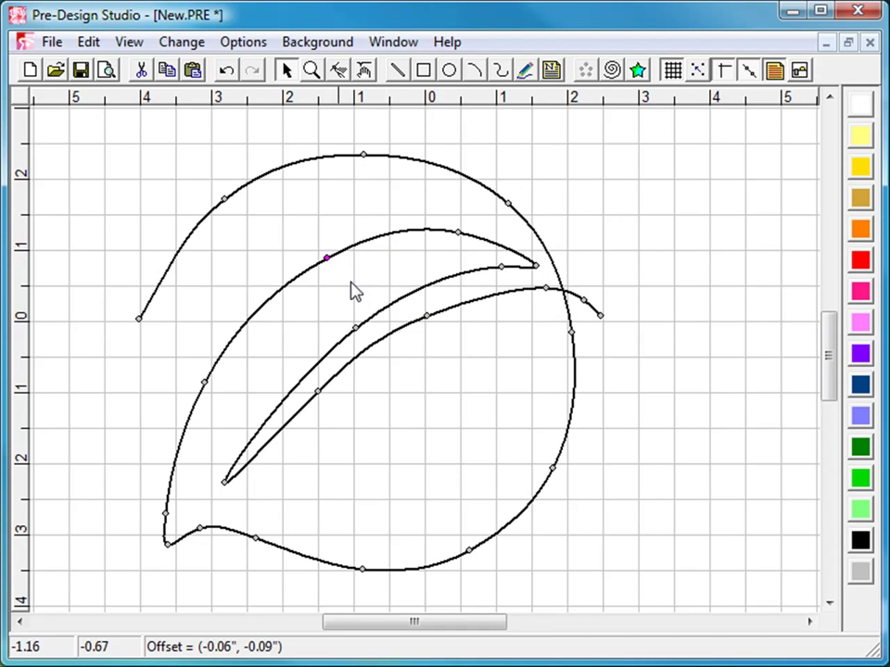
{"action": "left_click_drag", "start_coordinate": [435, 321], "coordinate": [448, 309]}
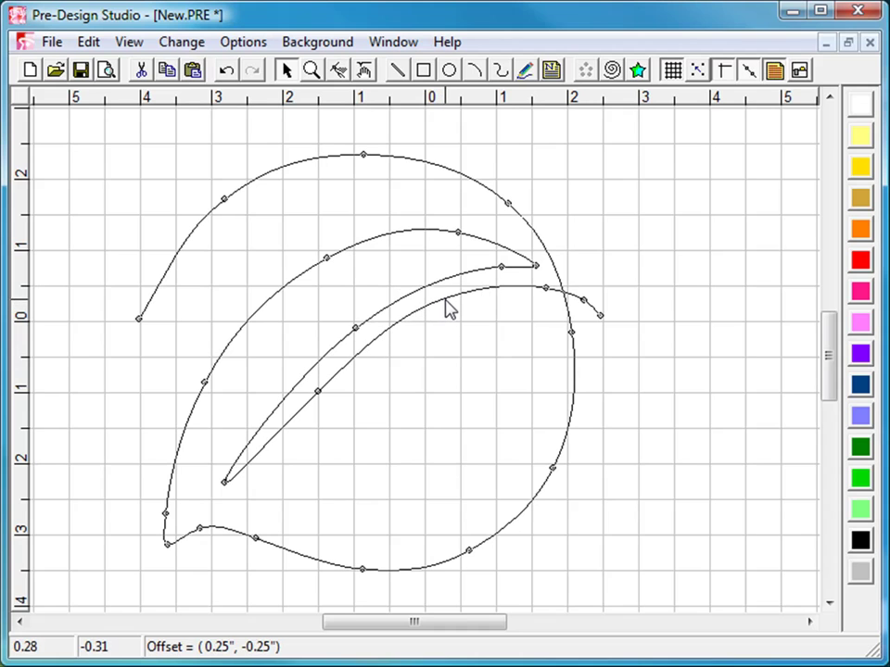
{"action": "left_click_drag", "start_coordinate": [320, 391], "coordinate": [310, 393]}
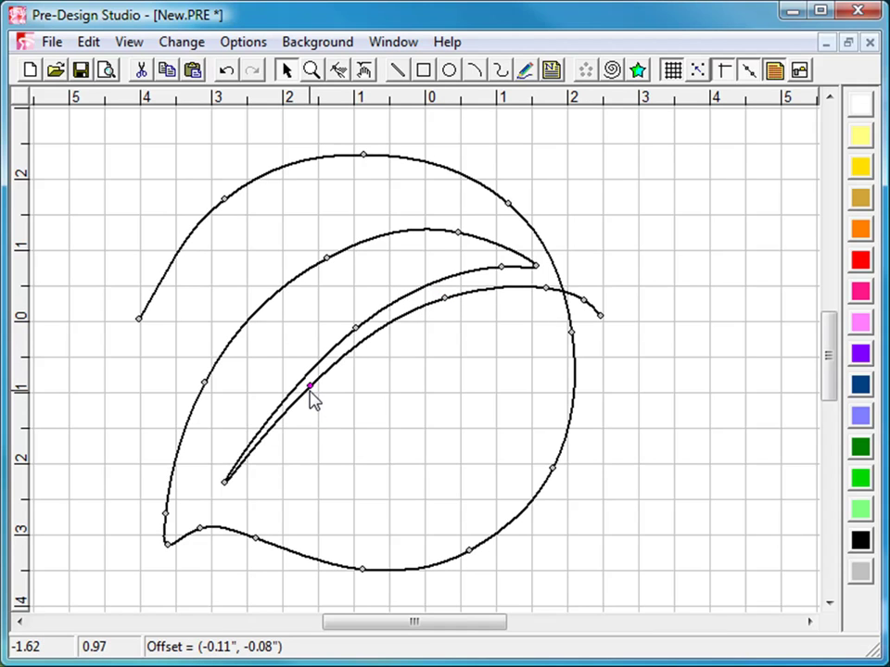
{"action": "left_click", "coordinate": [367, 160]}
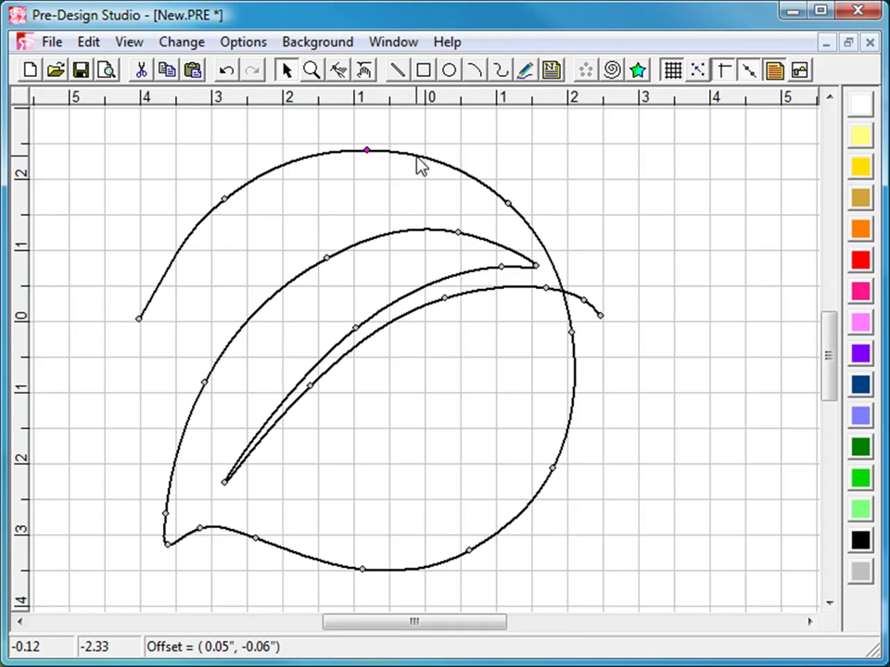
Select the whole leaf drawing, flip it upside down and mirror it left to right
{"action": "key", "text": "ctrl+a"}
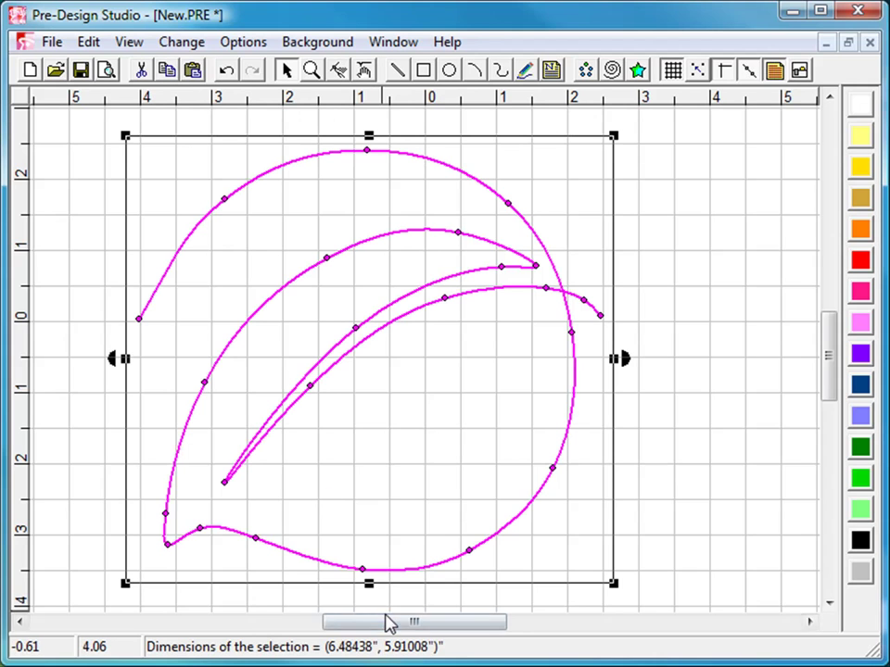
{"action": "left_click_drag", "start_coordinate": [391, 624], "coordinate": [516, 627]}
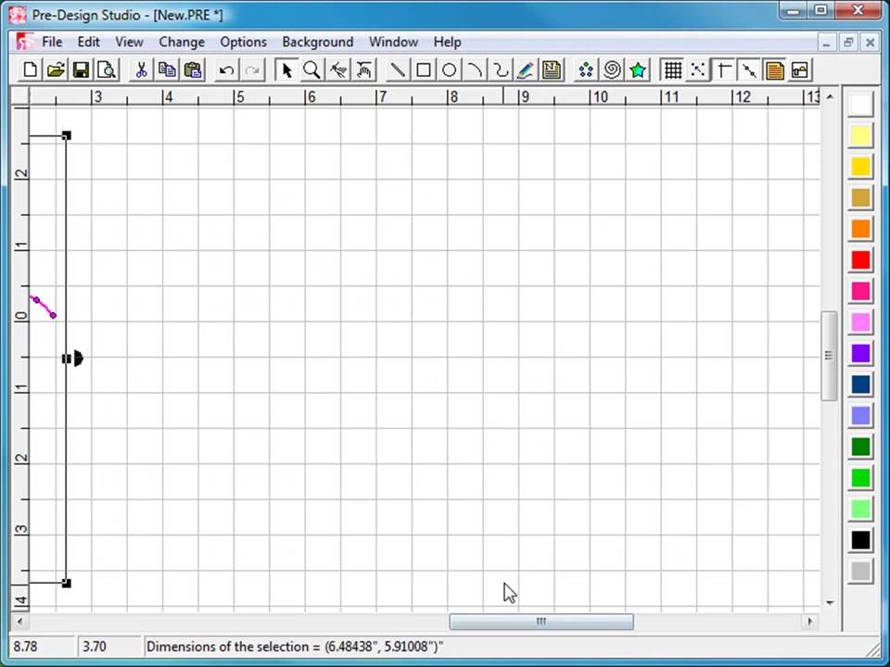
{"action": "key", "text": "Home"}
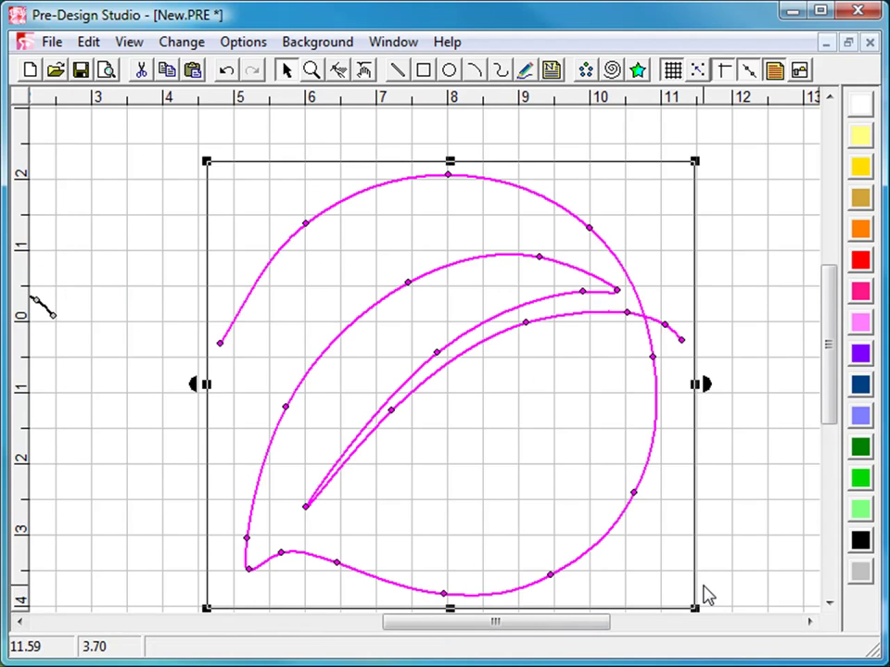
{"action": "right_click", "coordinate": [704, 593]}
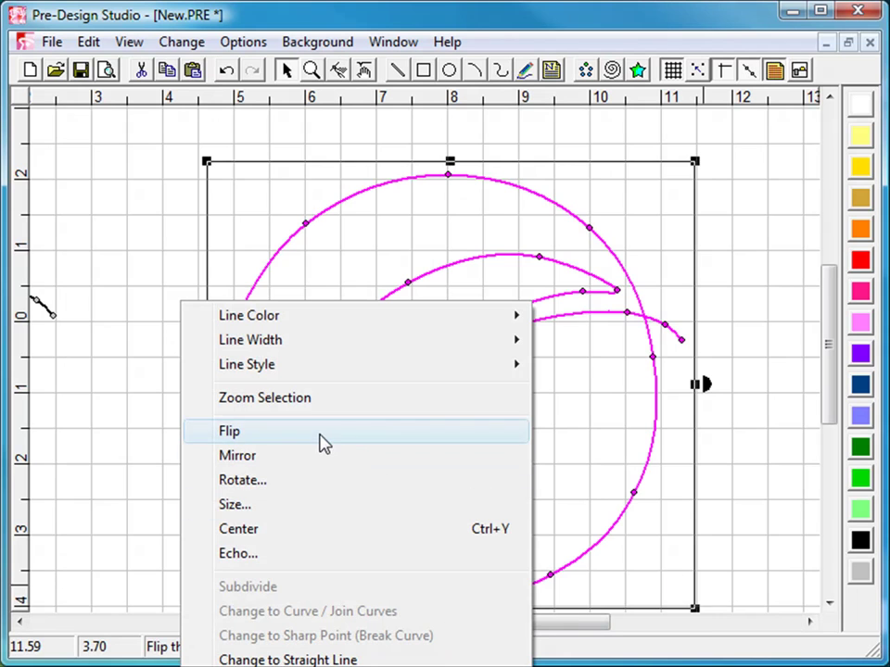
{"action": "left_click", "coordinate": [321, 441]}
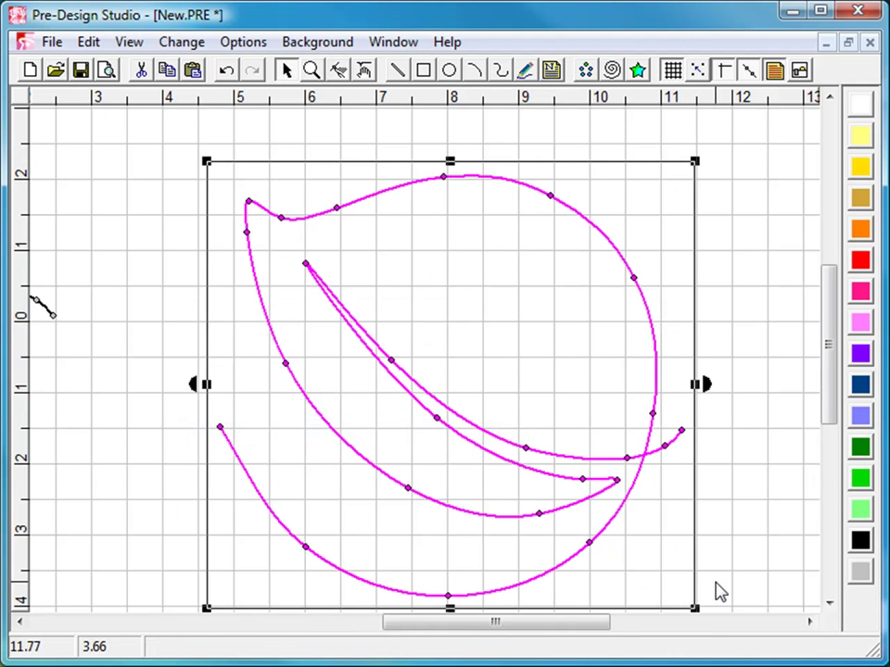
{"action": "right_click", "coordinate": [709, 590]}
{"action": "left_click", "coordinate": [332, 460]}
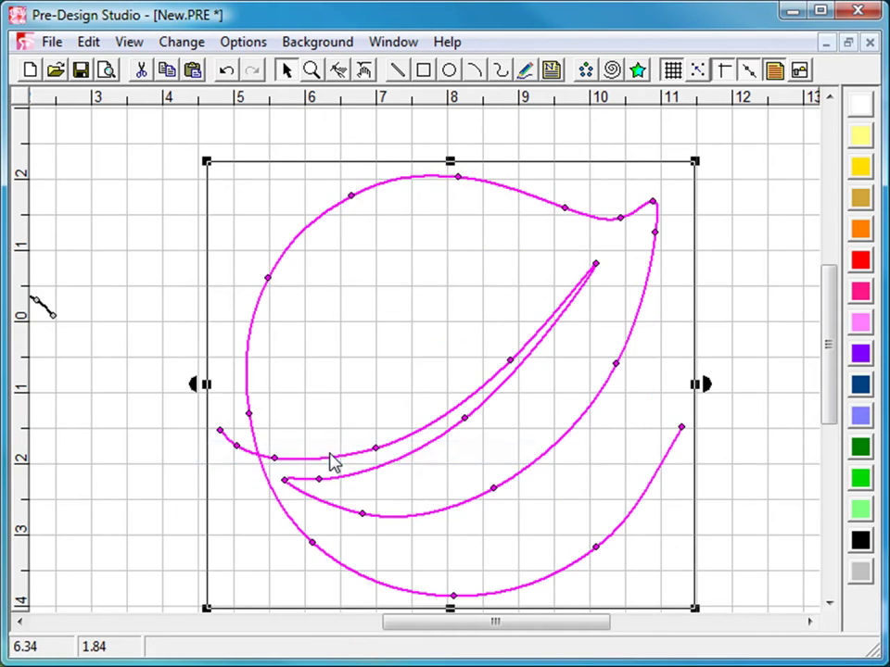
Move the reversed leaf beside the original, join the curves, and level both outer stem ends
{"action": "mouse_move", "coordinate": [222, 429]}
{"action": "left_mouse_down"}
{"action": "mouse_move", "coordinate": [54, 315]}
{"action": "mouse_move", "coordinate": [55, 326]}
{"action": "left_mouse_up"}
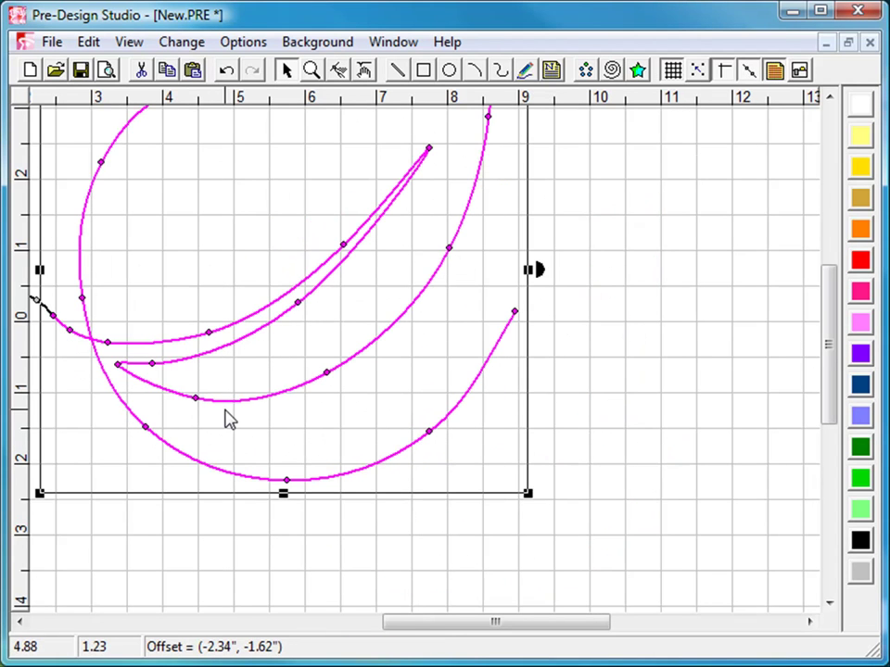
{"action": "key", "text": "minus"}
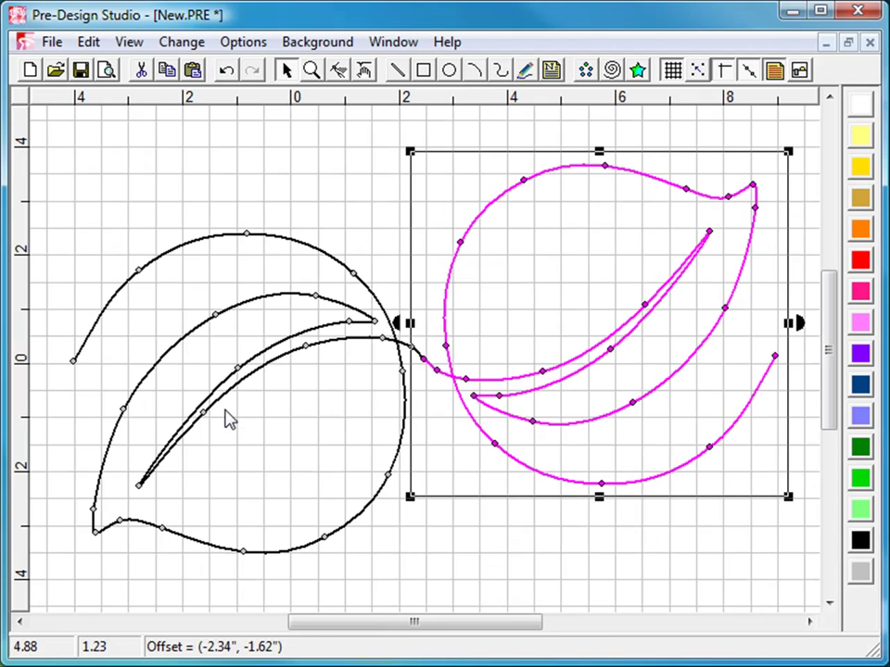
{"action": "left_click", "coordinate": [147, 219]}
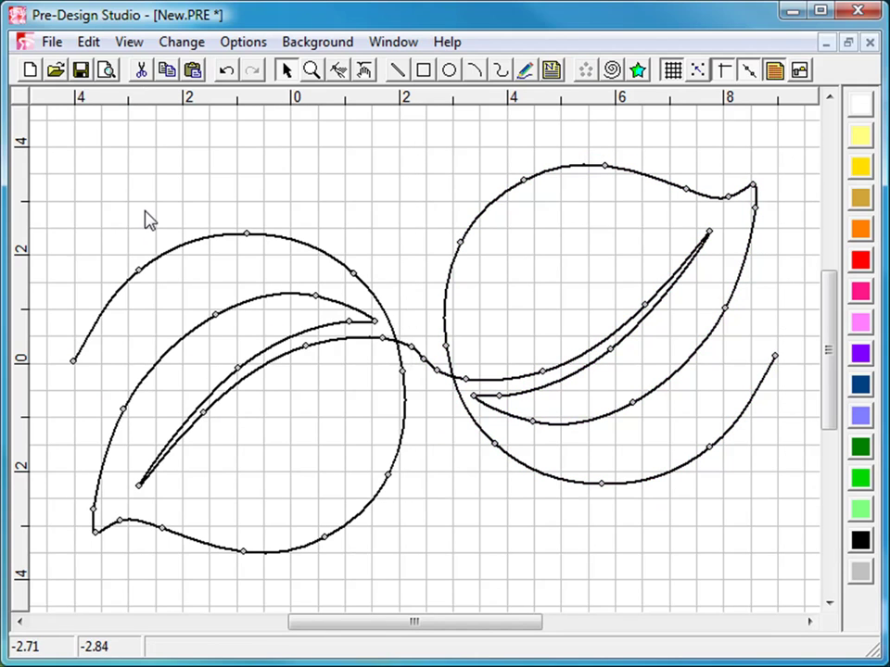
{"action": "left_click", "coordinate": [406, 349]}
{"action": "mouse_move", "coordinate": [439, 371]}
{"action": "left_mouse_down"}
{"action": "mouse_move", "coordinate": [450, 365]}
{"action": "mouse_move", "coordinate": [439, 371]}
{"action": "left_mouse_up"}
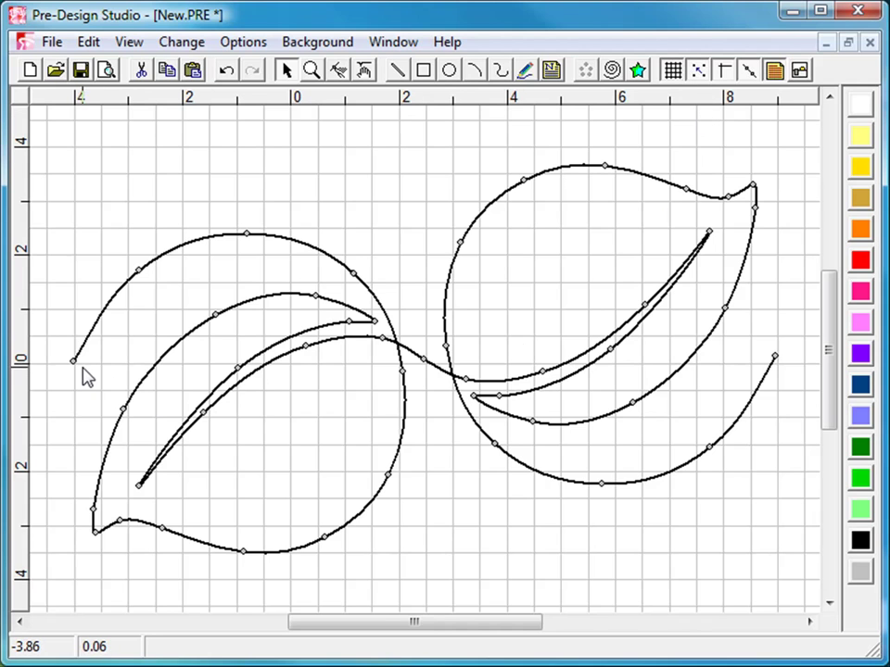
{"action": "left_click_drag", "start_coordinate": [73, 363], "coordinate": [79, 374]}
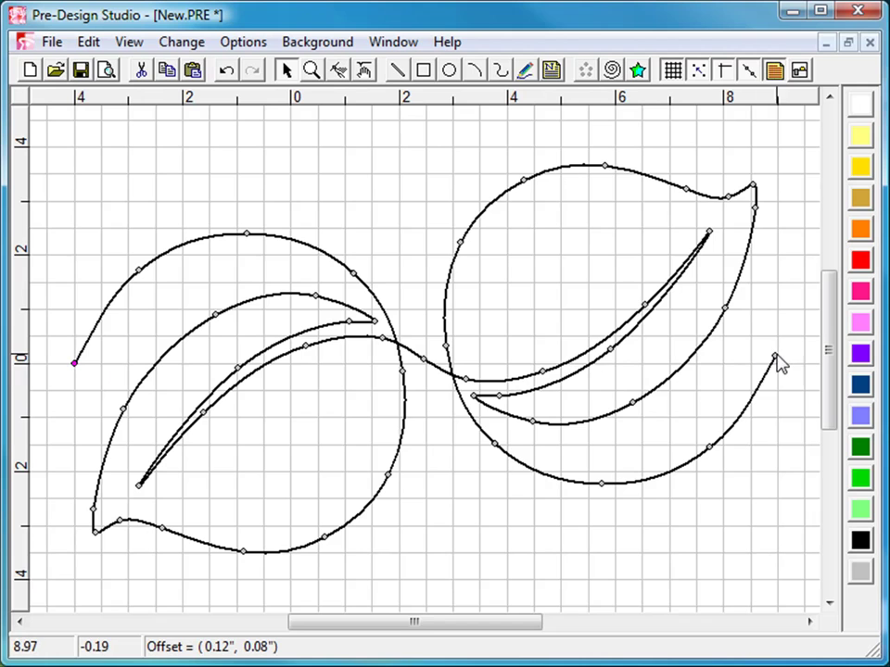
{"action": "left_click_drag", "start_coordinate": [774, 362], "coordinate": [781, 370]}
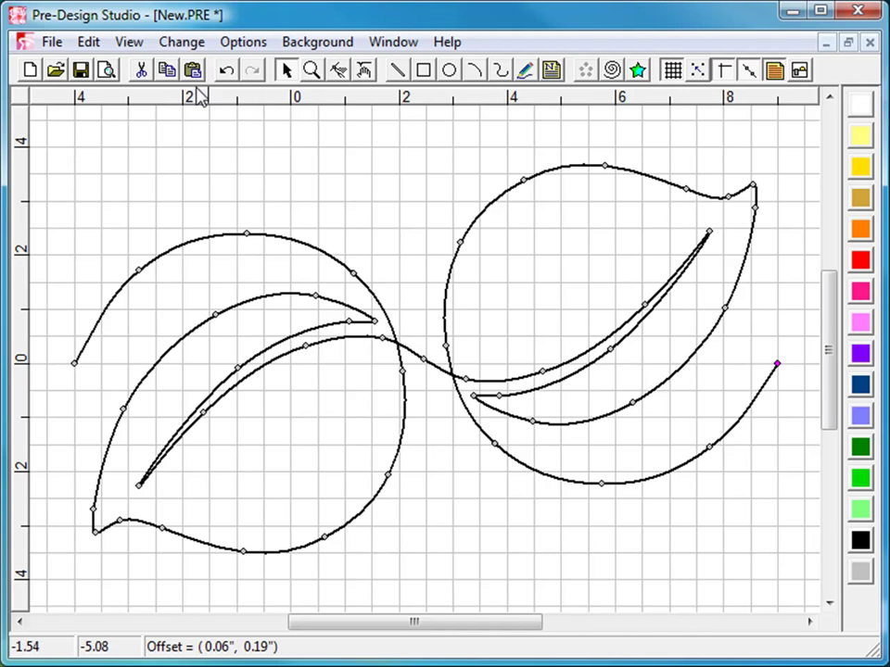
Save the two-leaf drawing, replacing the default name New with Leaves
{"action": "left_click", "coordinate": [80, 70]}
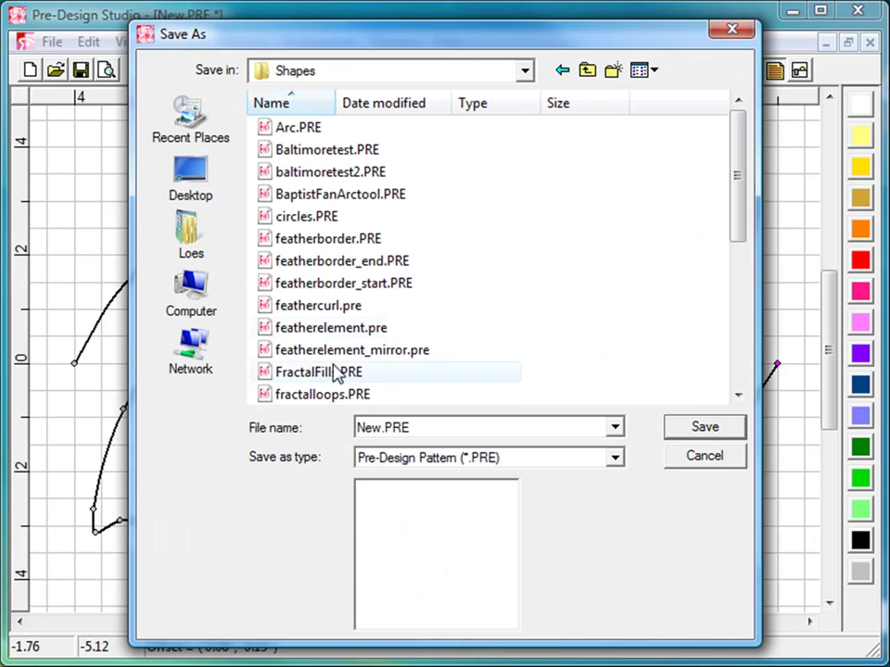
{"action": "double_click", "coordinate": [375, 429]}
{"action": "left_click", "coordinate": [380, 428]}
{"action": "double_click", "coordinate": [380, 428]}
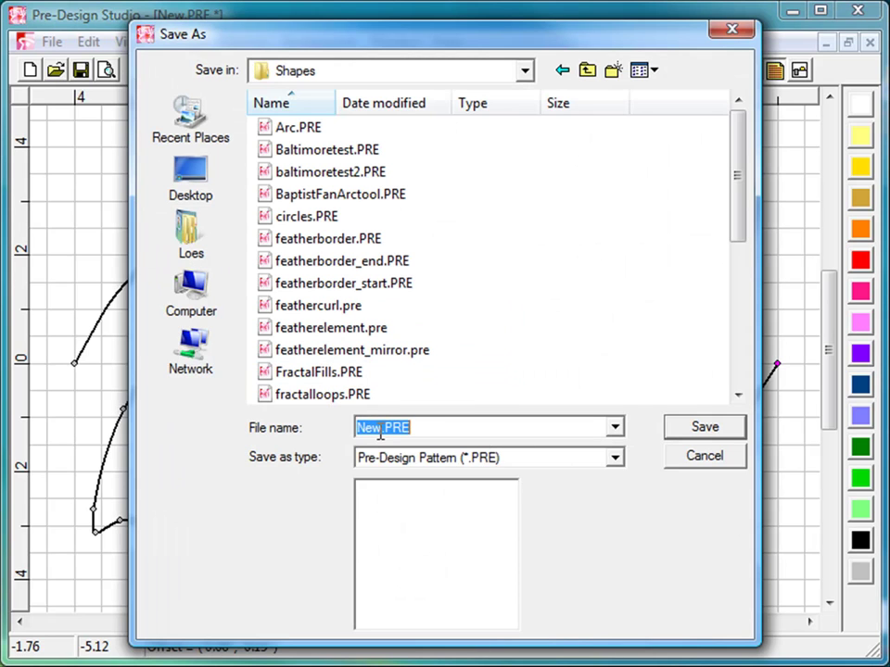
{"action": "left_click", "coordinate": [380, 428]}
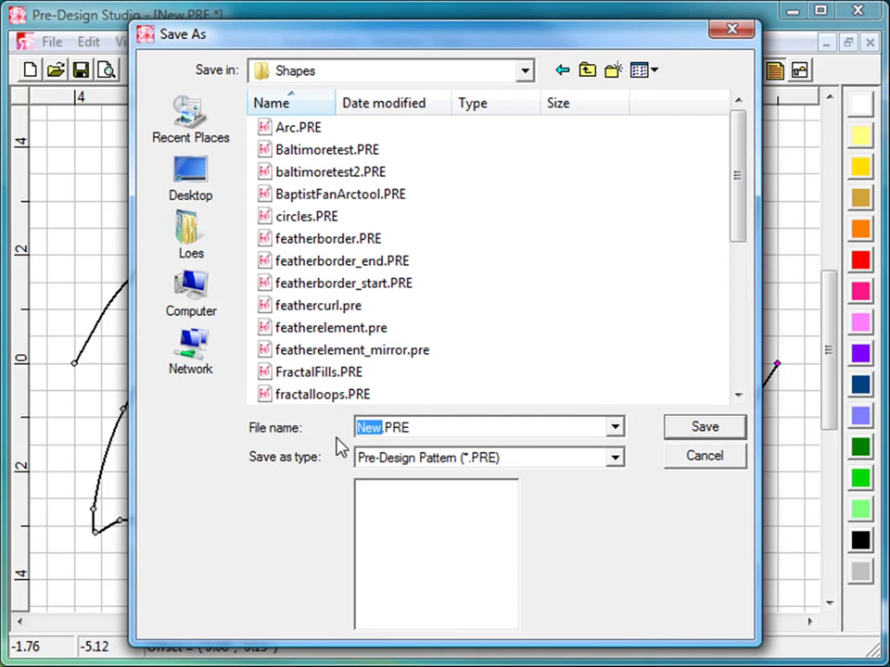
{"action": "type", "text": "Leaves"}
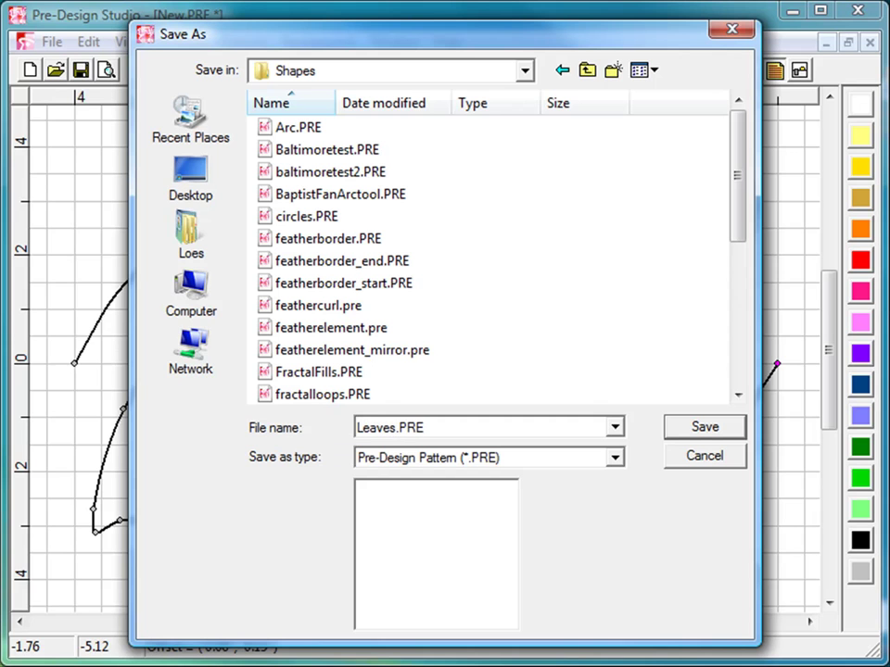
{"action": "left_click", "coordinate": [702, 427]}
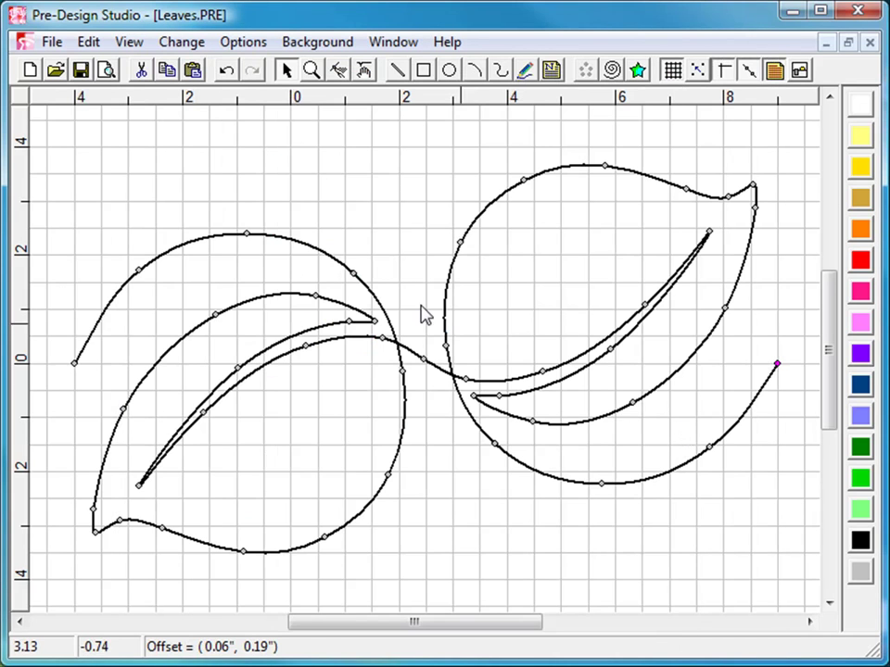
Start a new design and pick the Leaves shape in Border Maker with height 3
{"action": "left_click", "coordinate": [31, 71]}
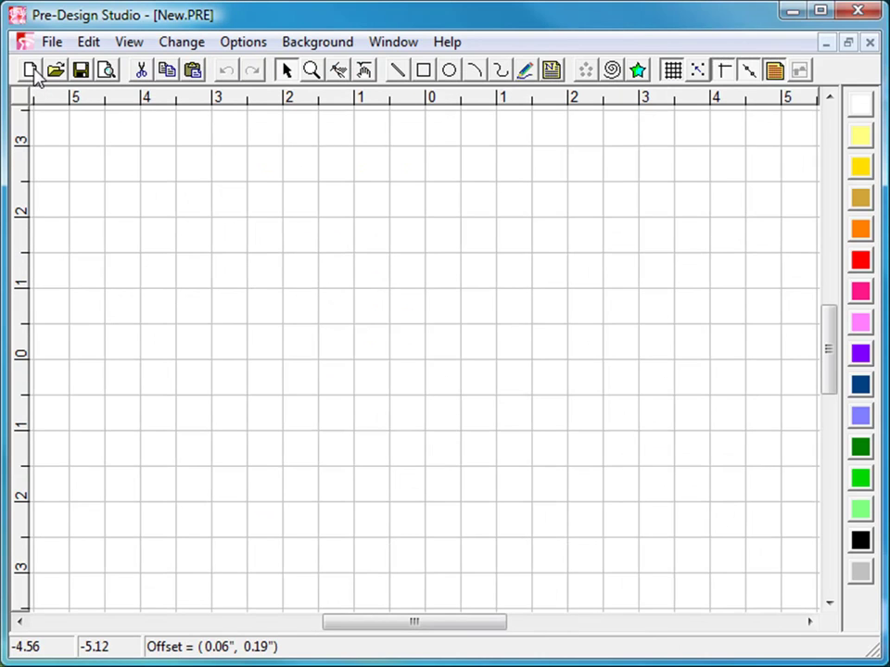
{"action": "left_click", "coordinate": [637, 72]}
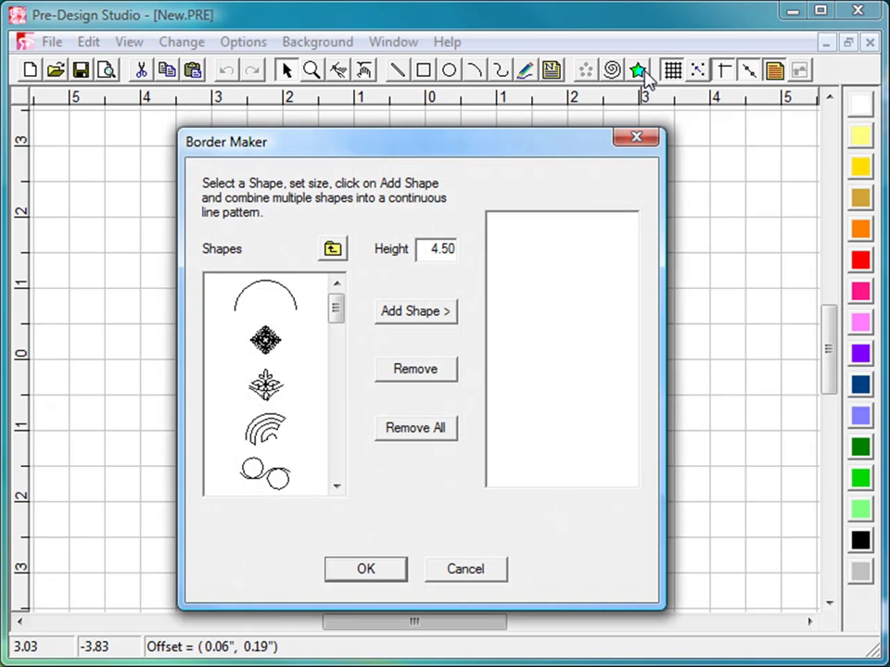
{"action": "scroll", "coordinate": [337, 476], "scroll_direction": "down", "scroll_amount": 4}
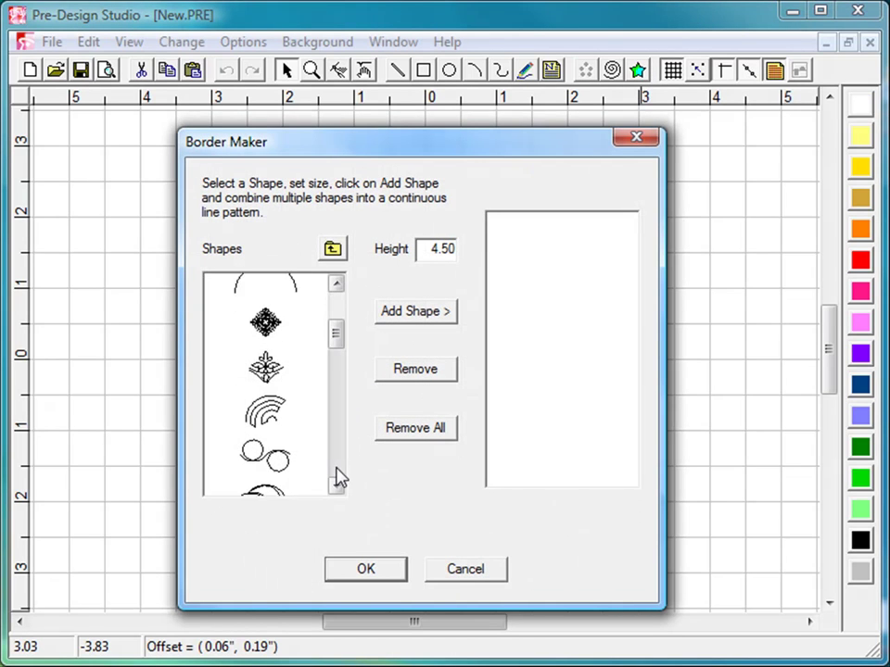
{"action": "scroll", "coordinate": [337, 476], "scroll_direction": "down", "scroll_amount": 4}
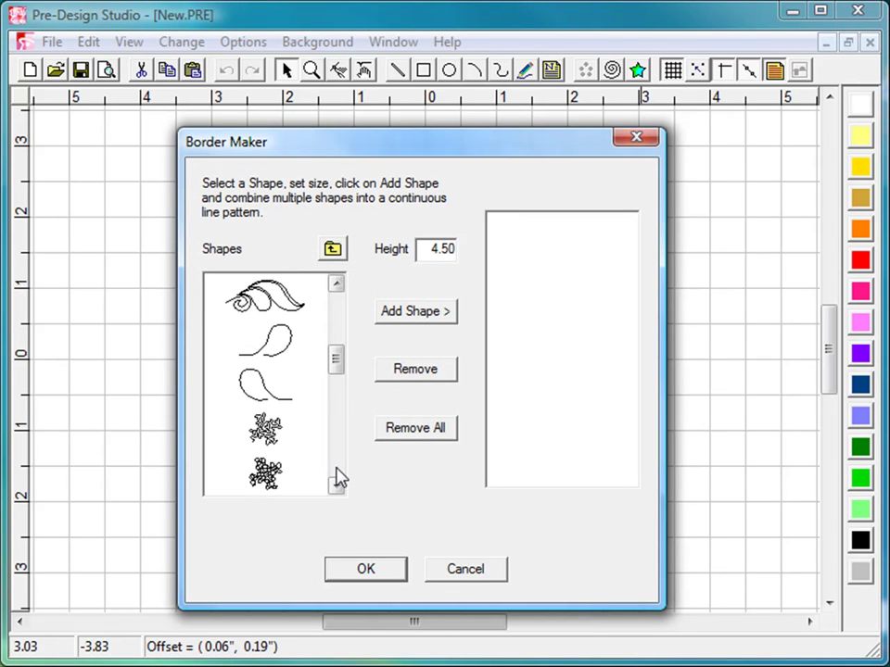
{"action": "scroll", "coordinate": [337, 476], "scroll_direction": "down", "scroll_amount": 4}
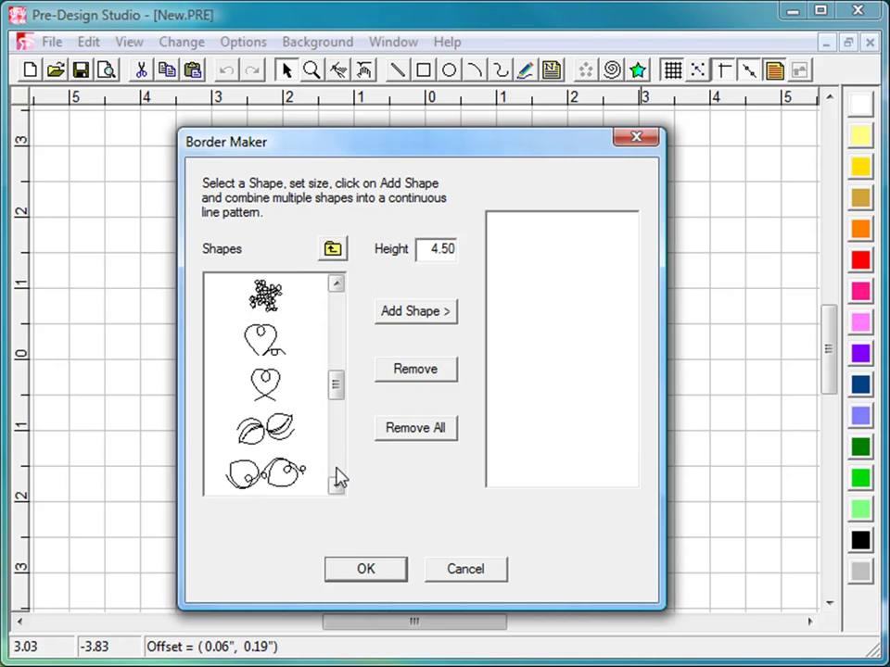
{"action": "left_click", "coordinate": [276, 431]}
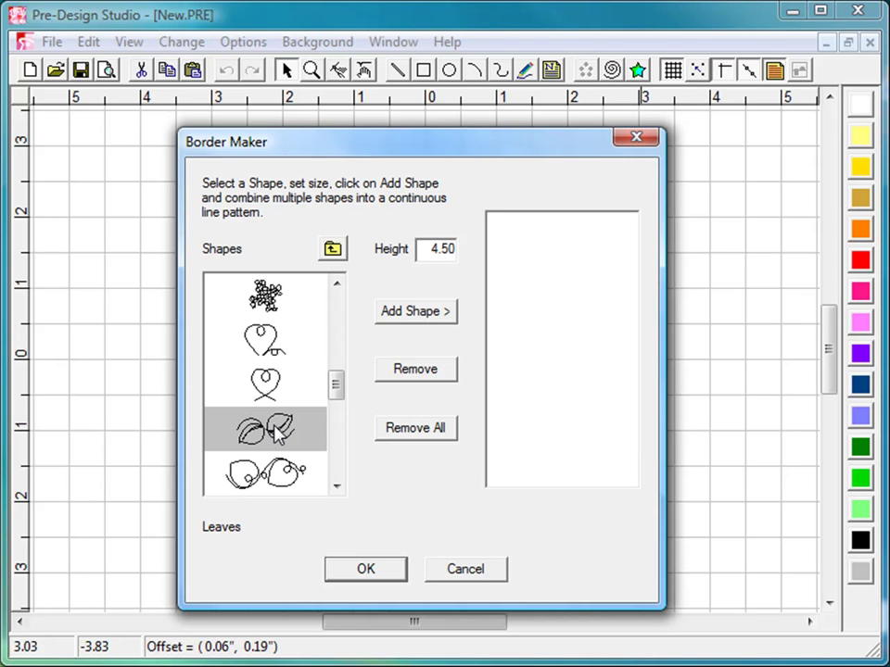
{"action": "left_click_drag", "start_coordinate": [426, 249], "coordinate": [488, 256]}
{"action": "type", "text": "3"}
Chain four Leaves shapes and place the 21.85"-wide border on the page
{"action": "left_click", "coordinate": [435, 318]}
{"action": "left_click", "coordinate": [435, 318]}
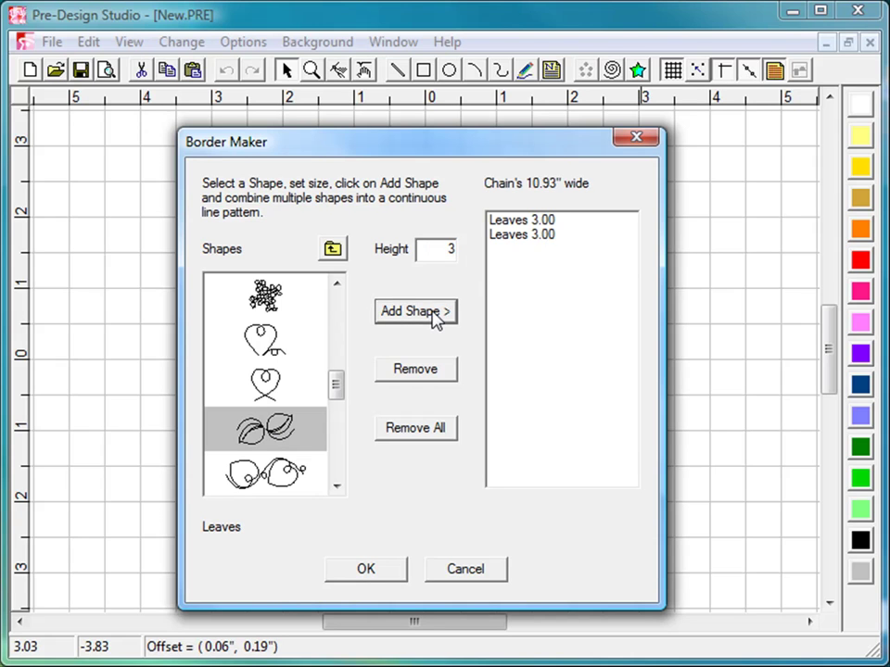
{"action": "left_click", "coordinate": [435, 318]}
{"action": "left_click", "coordinate": [434, 318]}
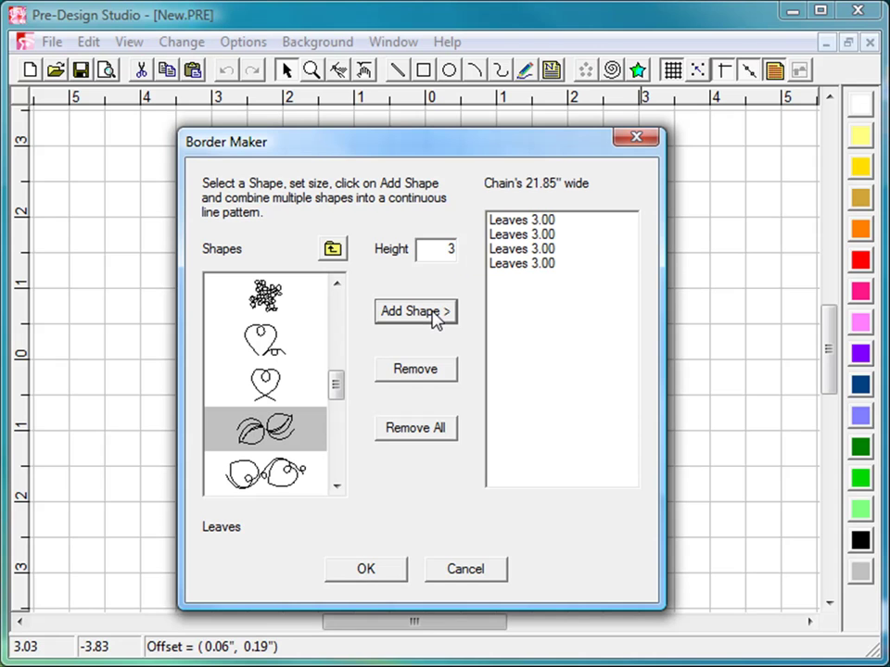
{"action": "left_click", "coordinate": [350, 571]}
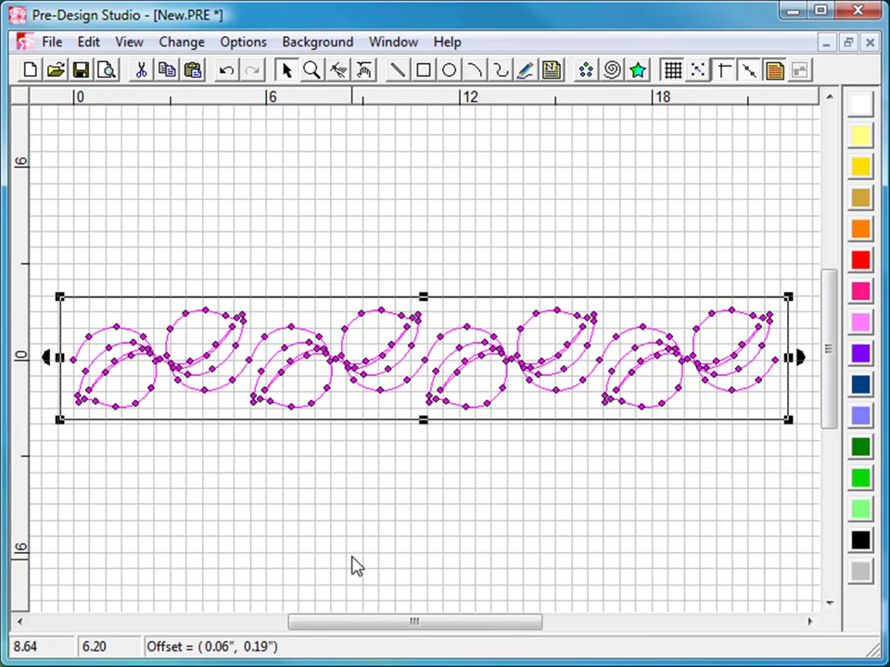
Deselect the border and turn off the grid and control-point display
{"action": "left_click", "coordinate": [369, 501]}
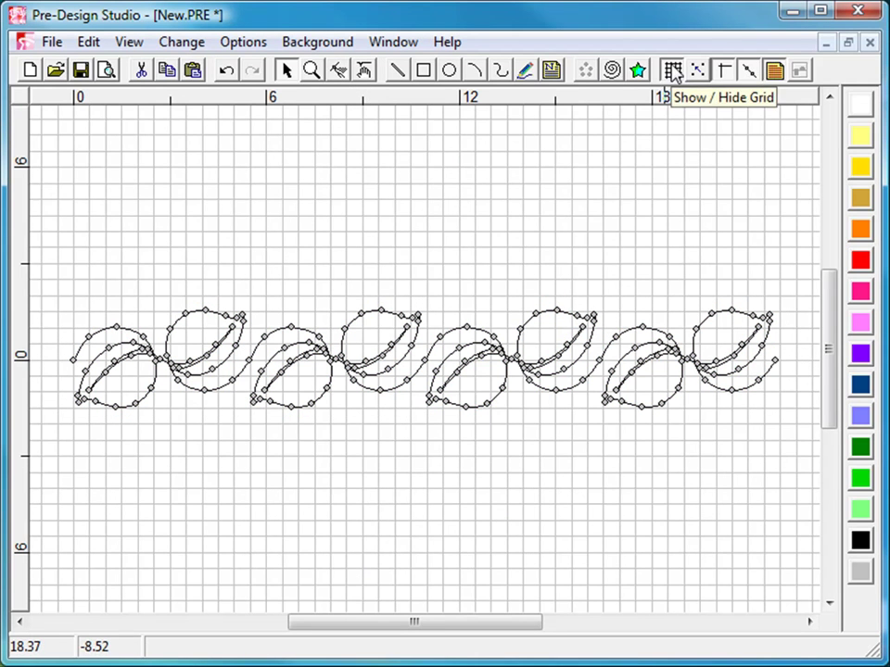
{"action": "left_click", "coordinate": [672, 71]}
{"action": "left_click", "coordinate": [749, 72]}
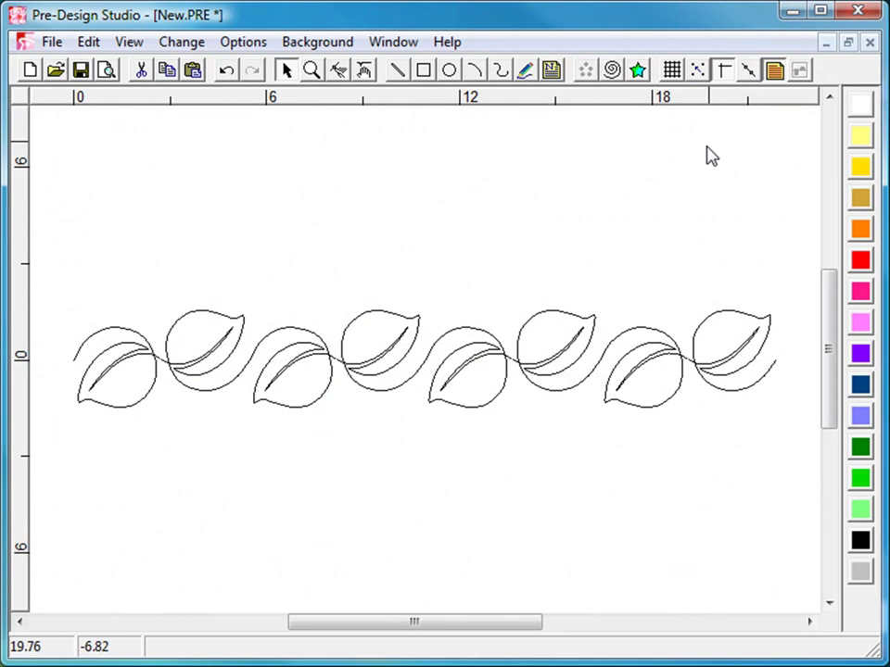